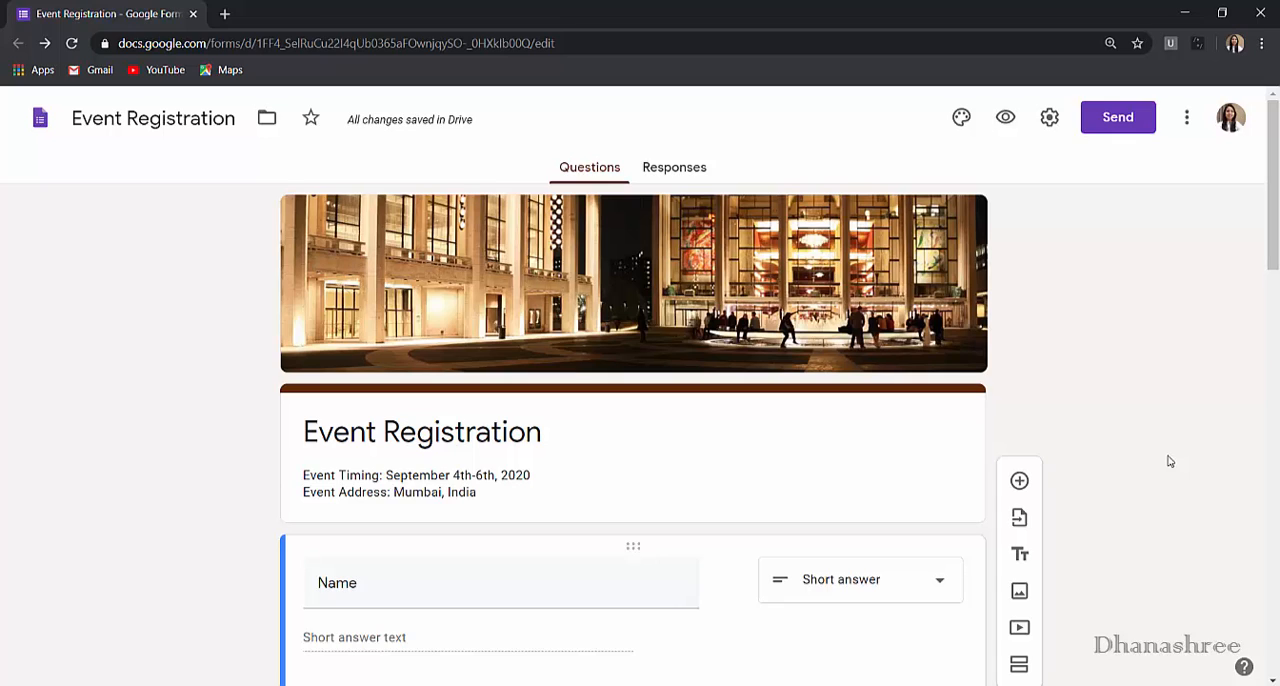
- Add a new section after the Name question and title it "Section #1"
{"action": "scroll", "coordinate": [1169, 461], "scroll_direction": "down", "scroll_amount": 3}
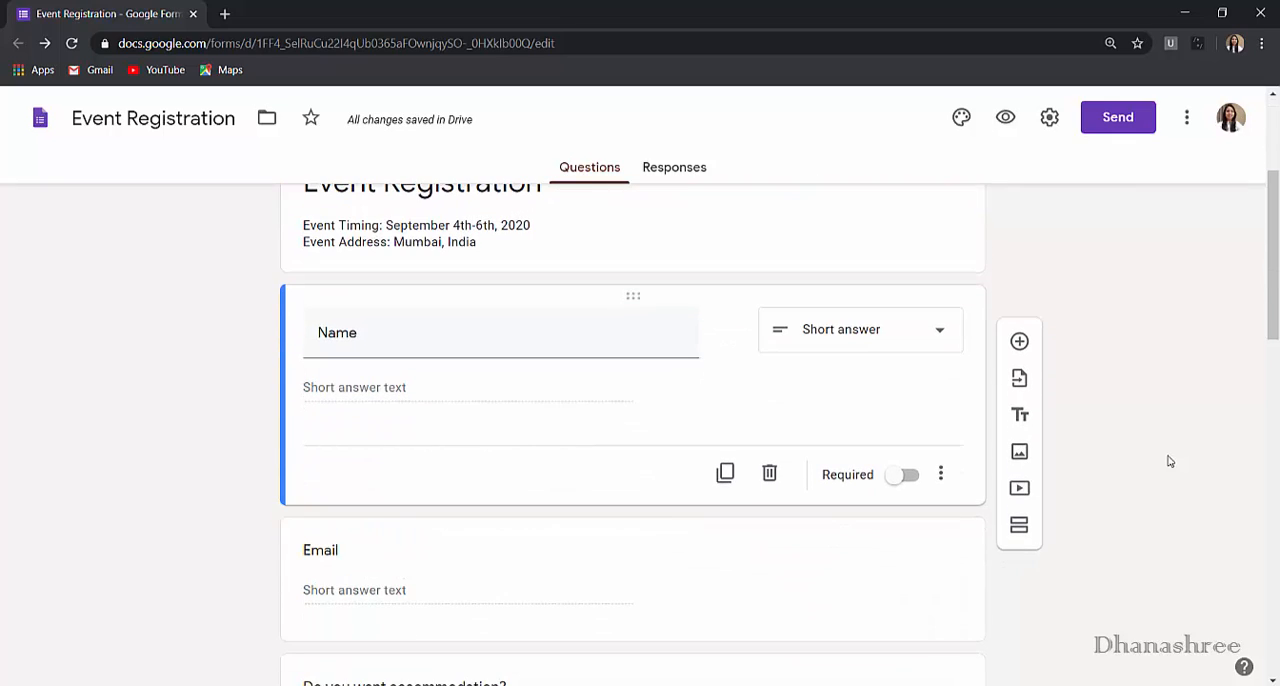
{"action": "scroll", "coordinate": [1169, 461], "scroll_direction": "down", "scroll_amount": 2}
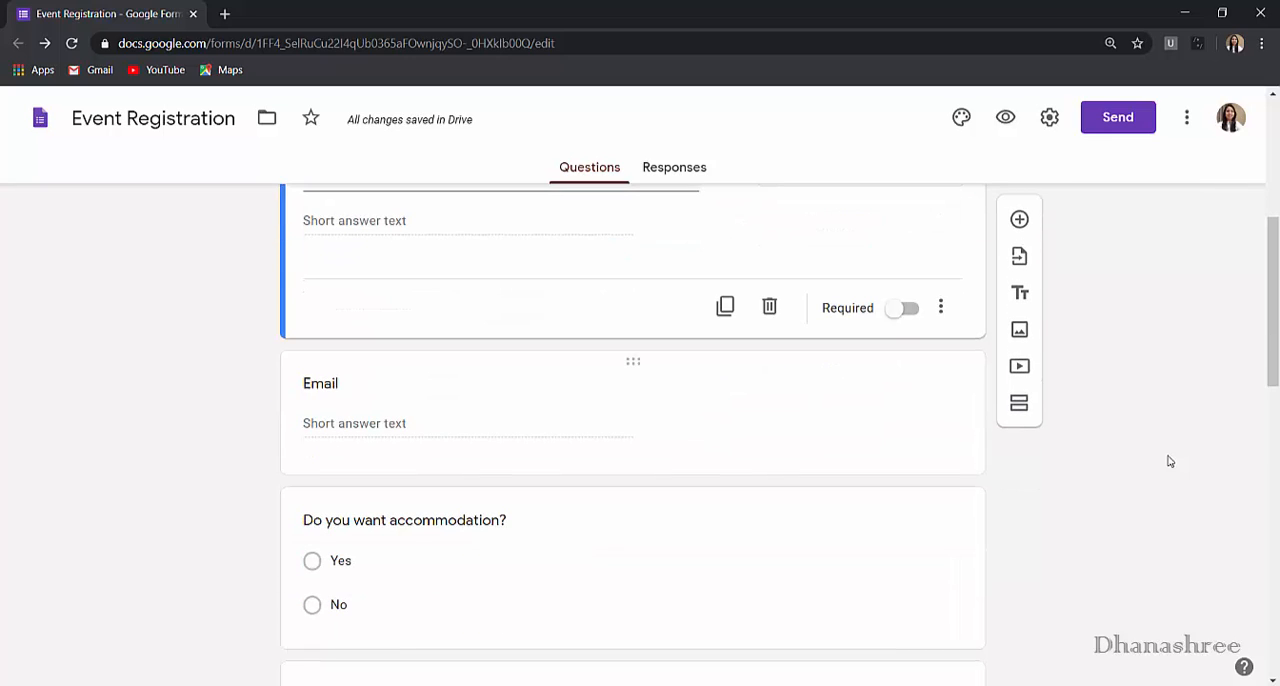
{"action": "scroll", "coordinate": [1169, 461], "scroll_direction": "up", "scroll_amount": 2}
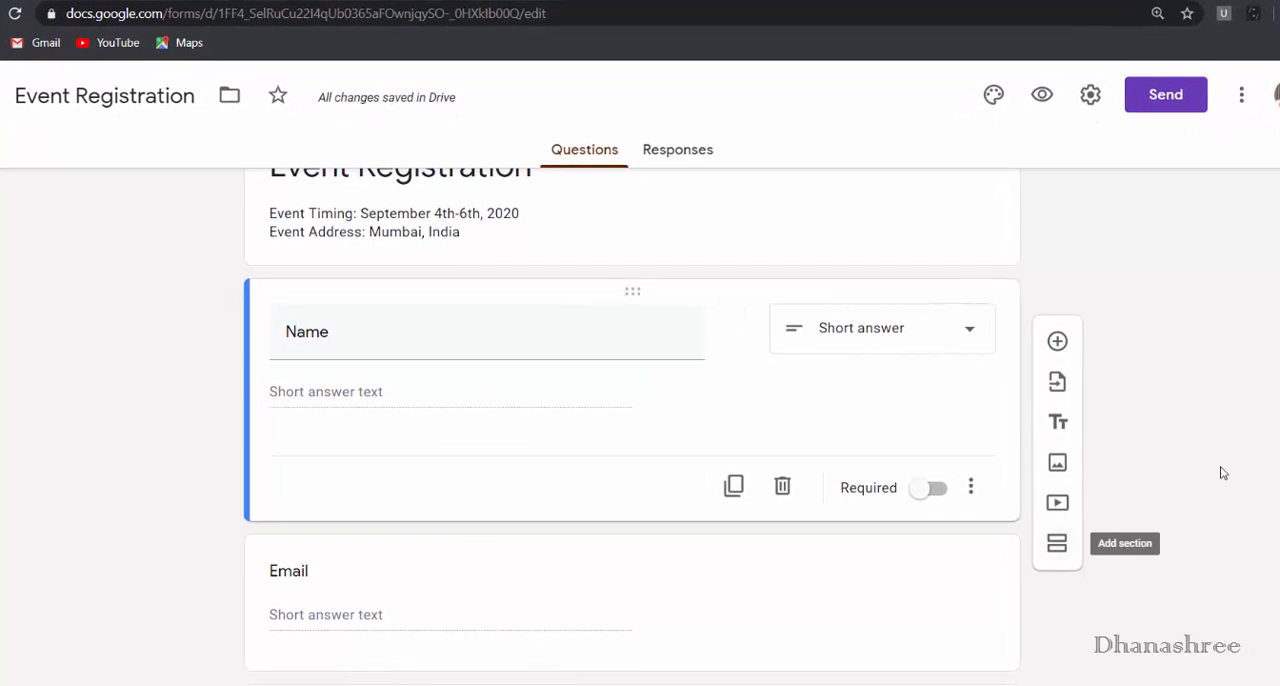
{"action": "left_click", "coordinate": [1057, 543]}
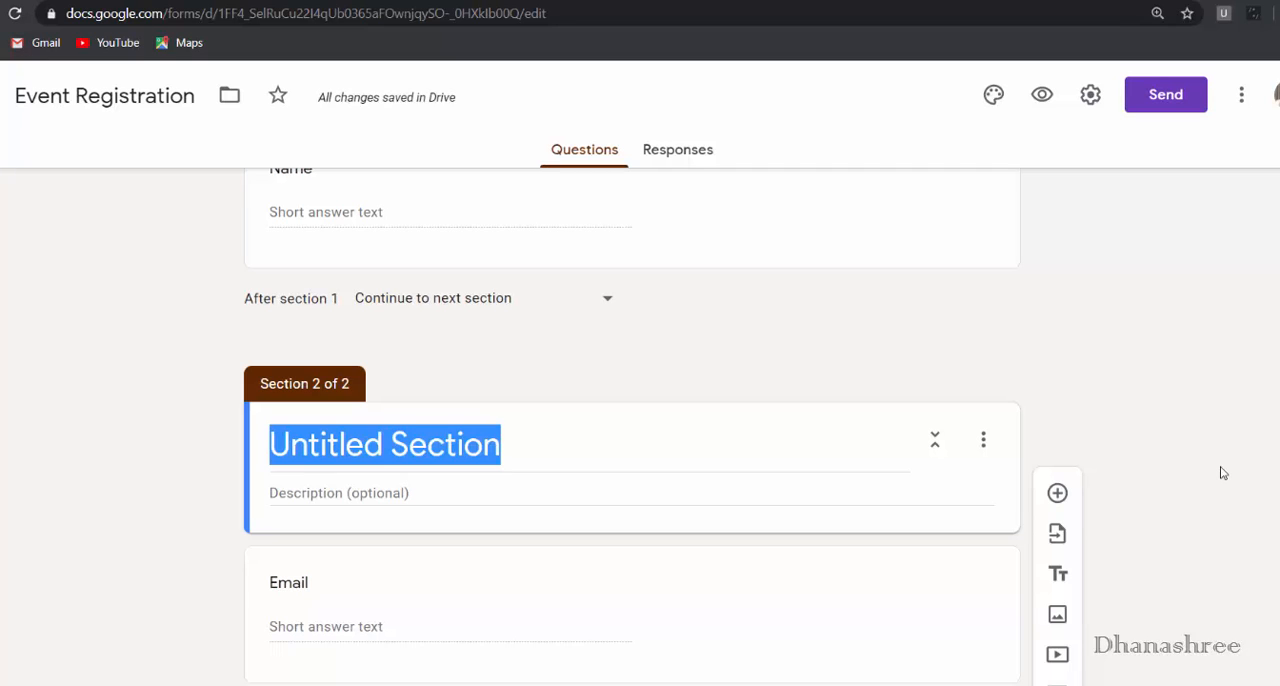
{"action": "type", "text": "Section "}
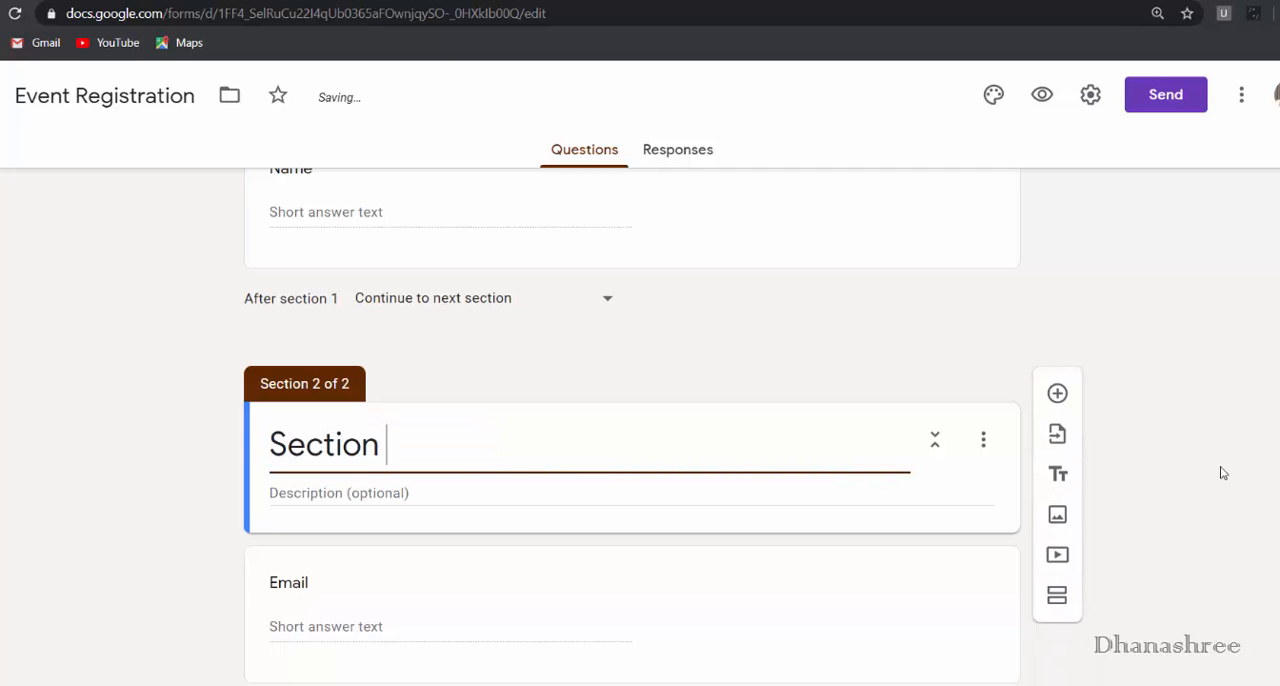
{"action": "type", "text": "#1"}
{"action": "scroll", "coordinate": [1220, 473], "scroll_direction": "up", "scroll_amount": 3}
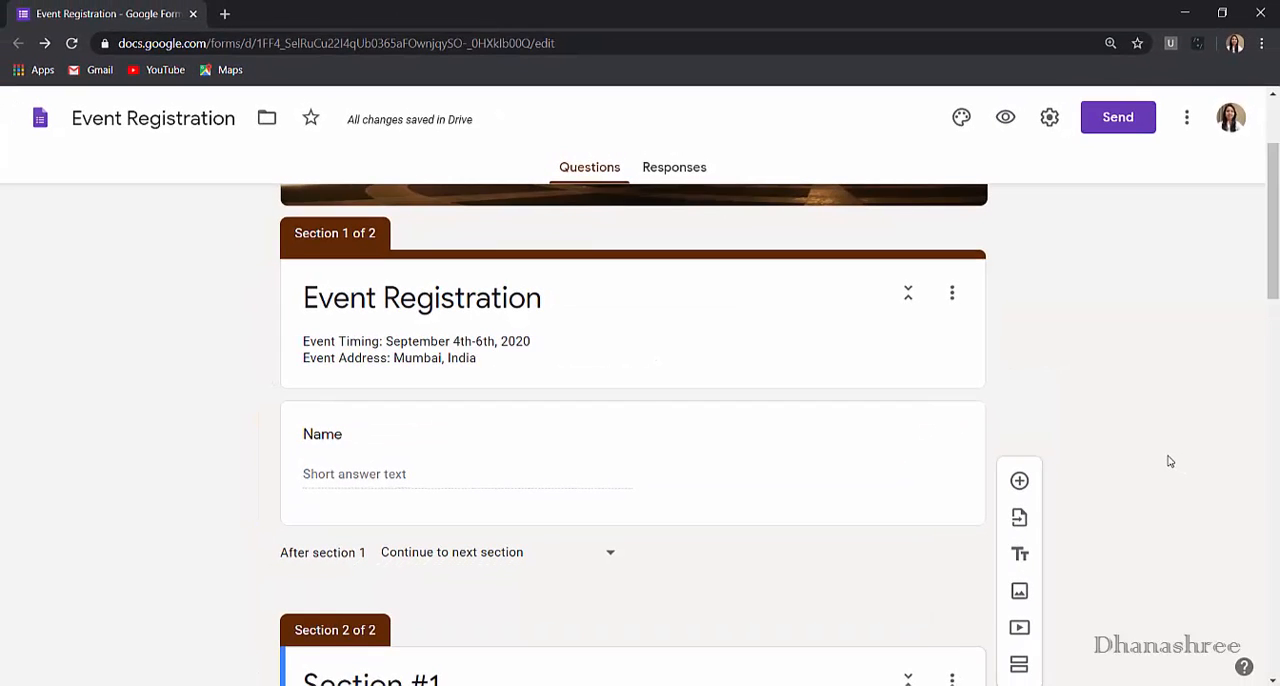
{"action": "scroll", "coordinate": [1170, 461], "scroll_direction": "down", "scroll_amount": 3}
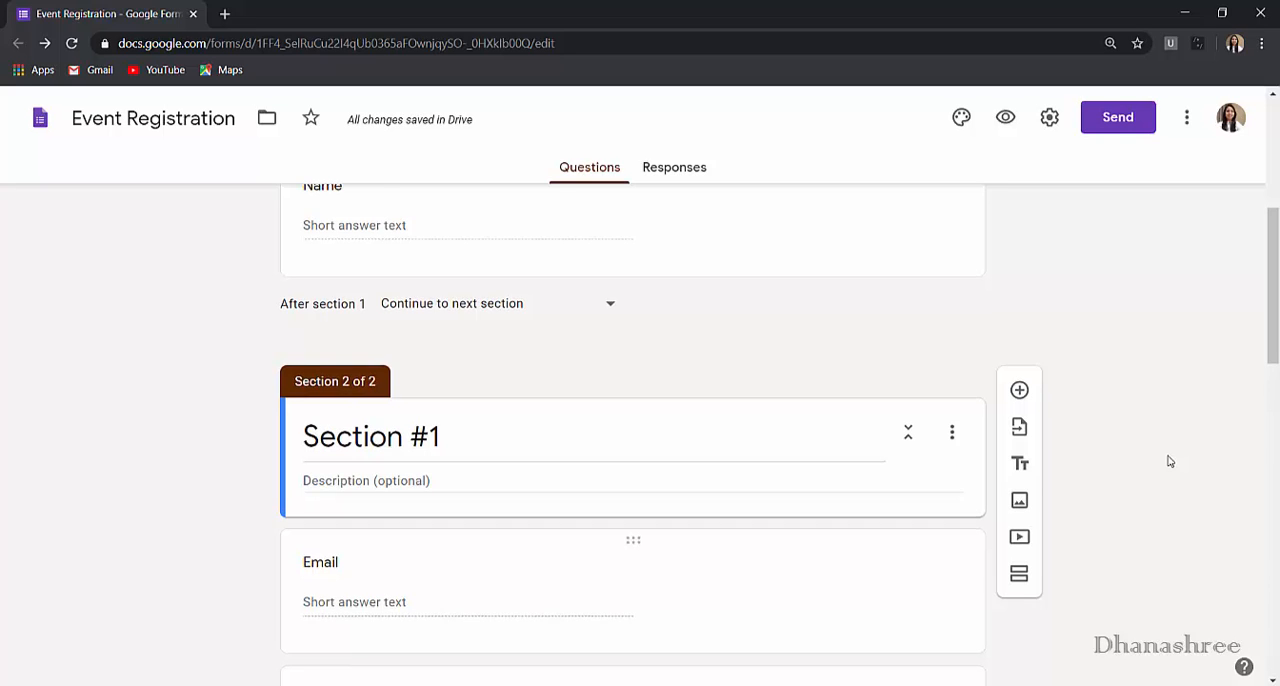
{"action": "scroll", "coordinate": [1168, 461], "scroll_direction": "up", "scroll_amount": 2}
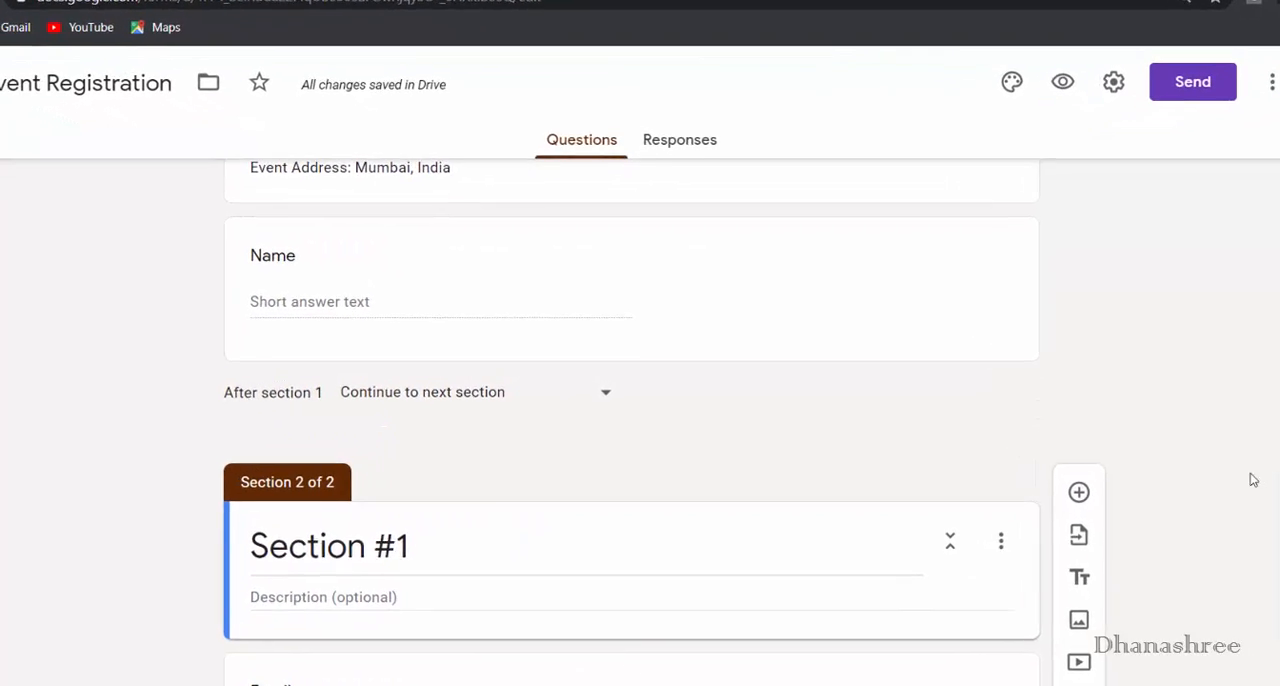
{"action": "scroll", "coordinate": [1253, 480], "scroll_direction": "down", "scroll_amount": 2}
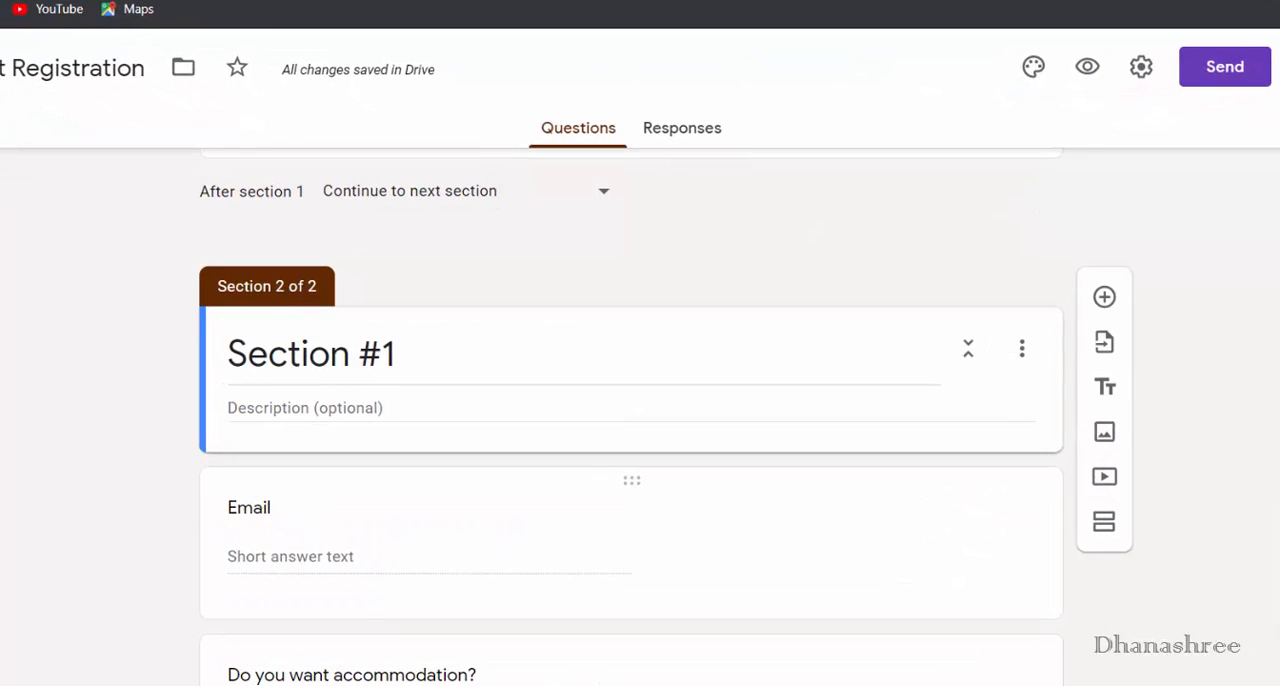
- Move the Email question out of Section #1 into the first section, below the Name question
{"action": "left_click_drag", "start_coordinate": [631, 480], "coordinate": [631, 309]}
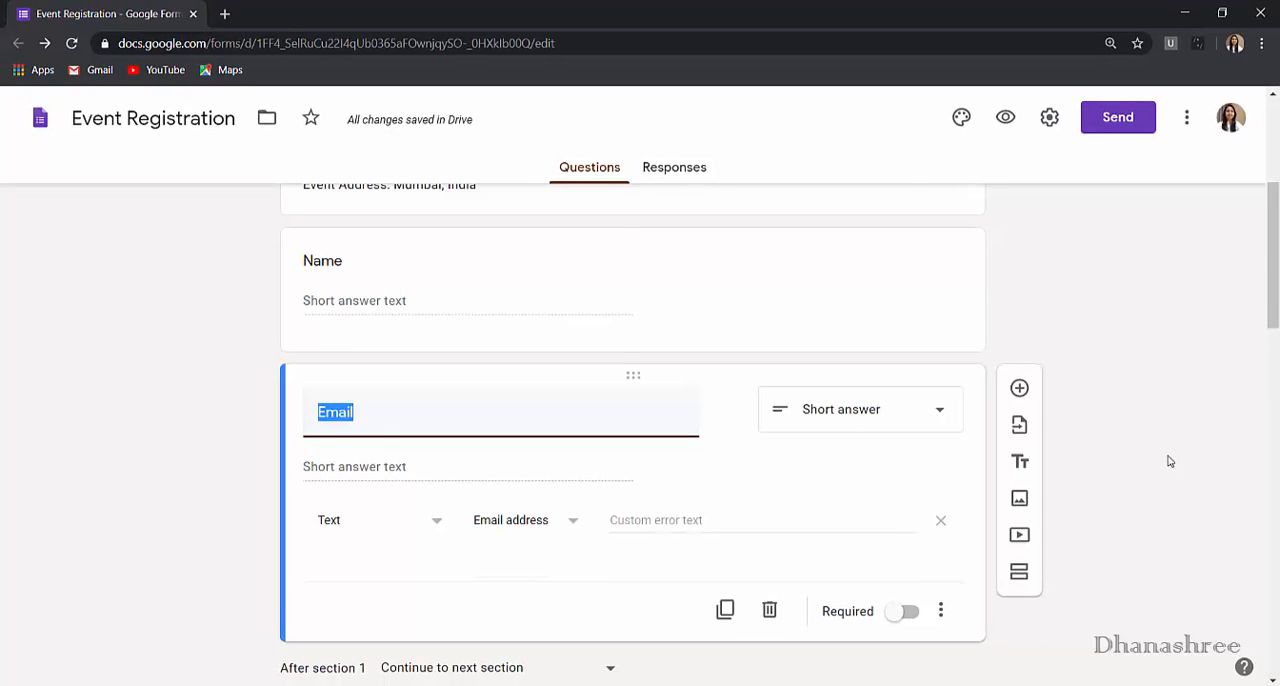
{"action": "scroll", "coordinate": [1167, 461], "scroll_direction": "up", "scroll_amount": 3}
{"action": "scroll", "coordinate": [1167, 461], "scroll_direction": "down", "scroll_amount": 5}
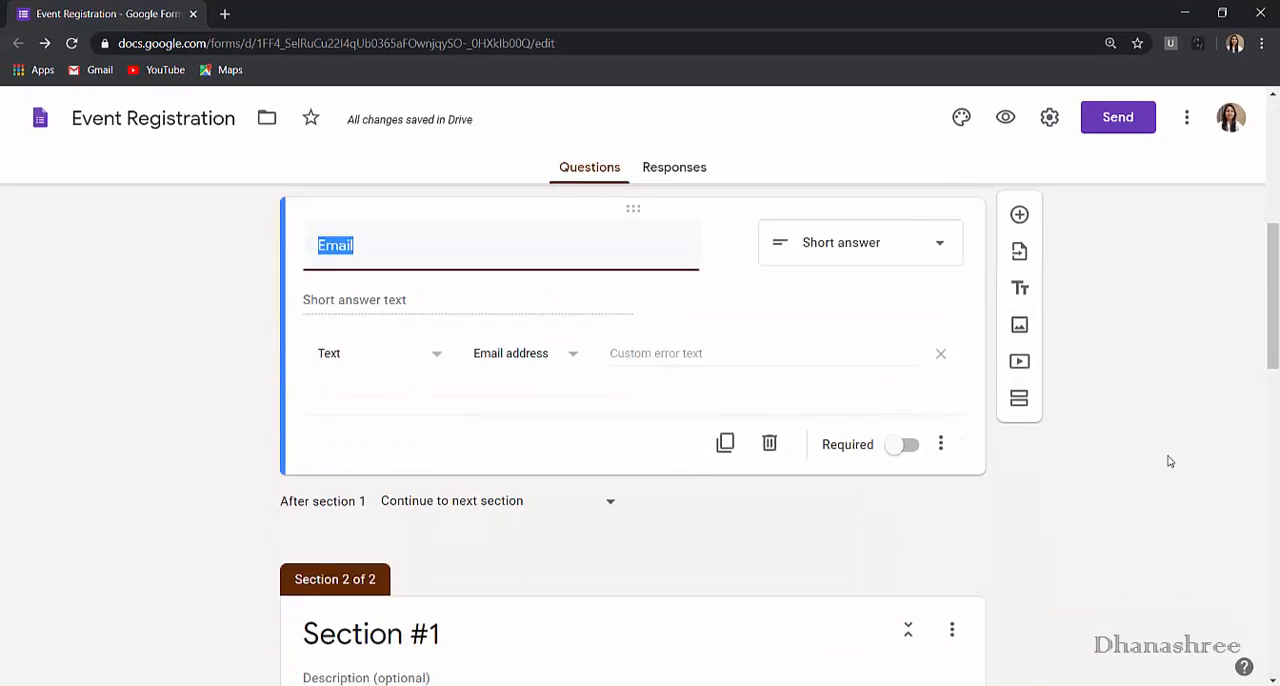
{"action": "scroll", "coordinate": [1167, 461], "scroll_direction": "down", "scroll_amount": 4}
{"action": "scroll", "coordinate": [1167, 461], "scroll_direction": "up", "scroll_amount": 1}
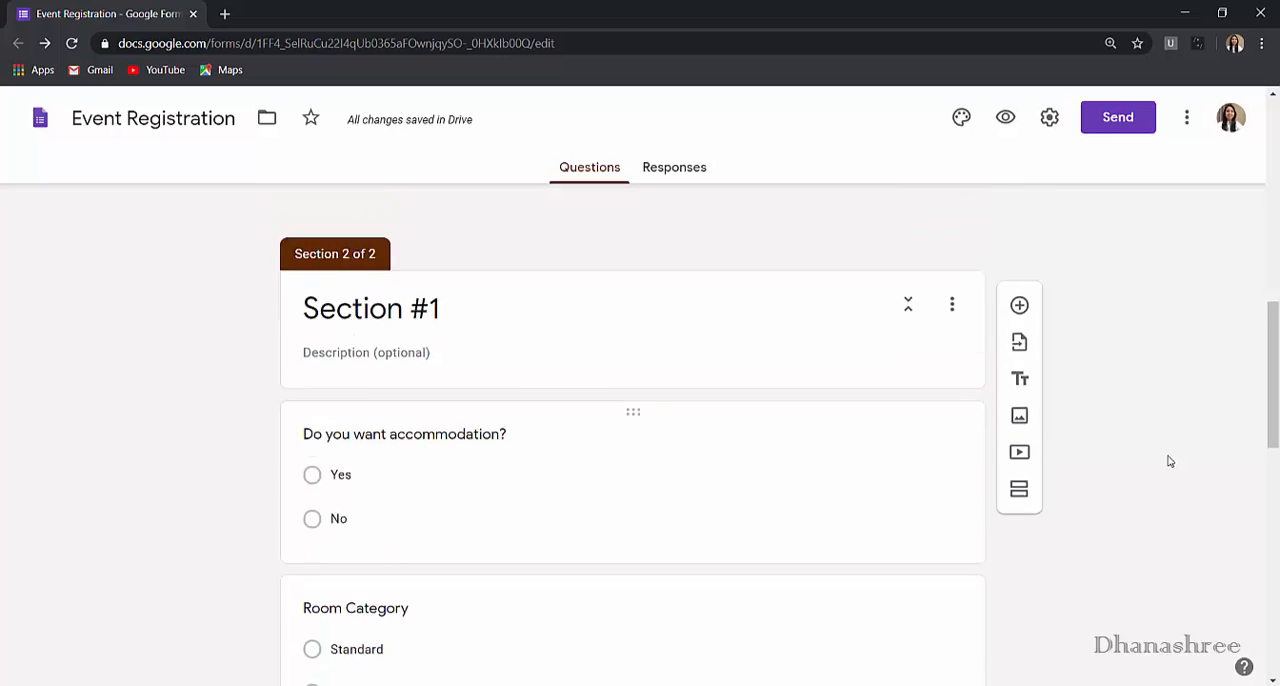
- Preview the form, check the questions on its first and second pages, and close the preview
{"action": "scroll", "coordinate": [1167, 461], "scroll_direction": "up", "scroll_amount": 1}
{"action": "left_click", "coordinate": [1005, 117]}
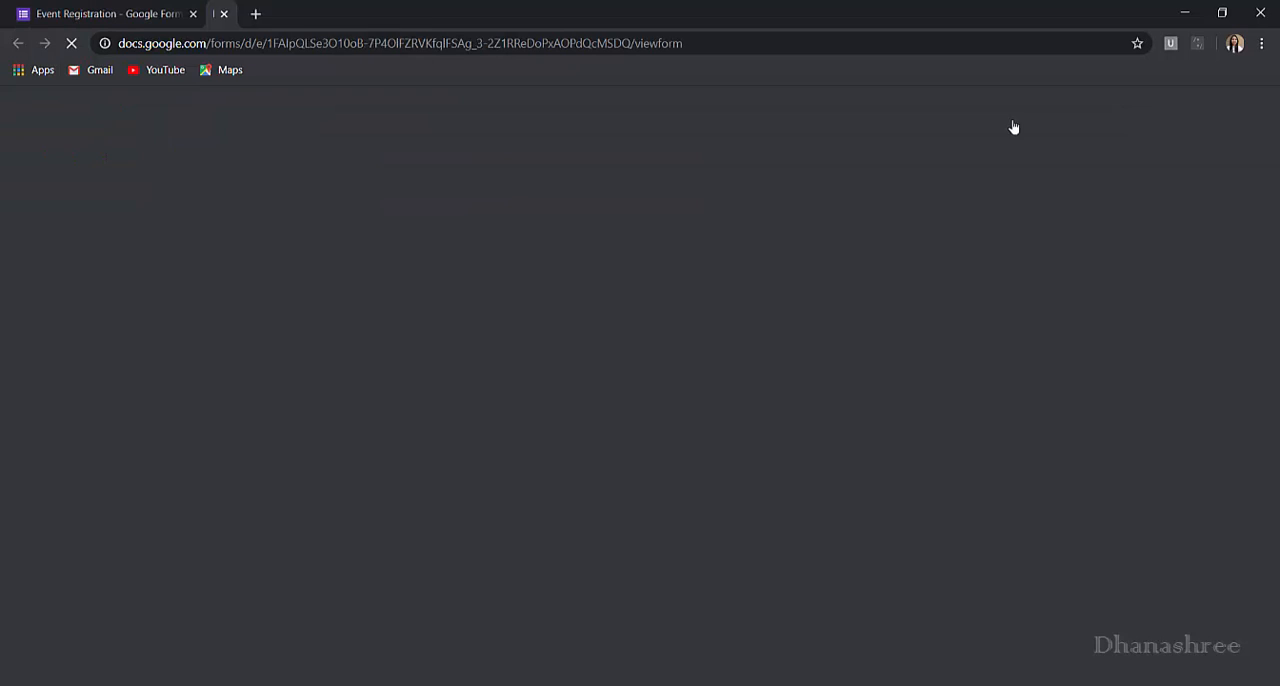
{"action": "scroll", "coordinate": [835, 360], "scroll_direction": "down", "scroll_amount": 3}
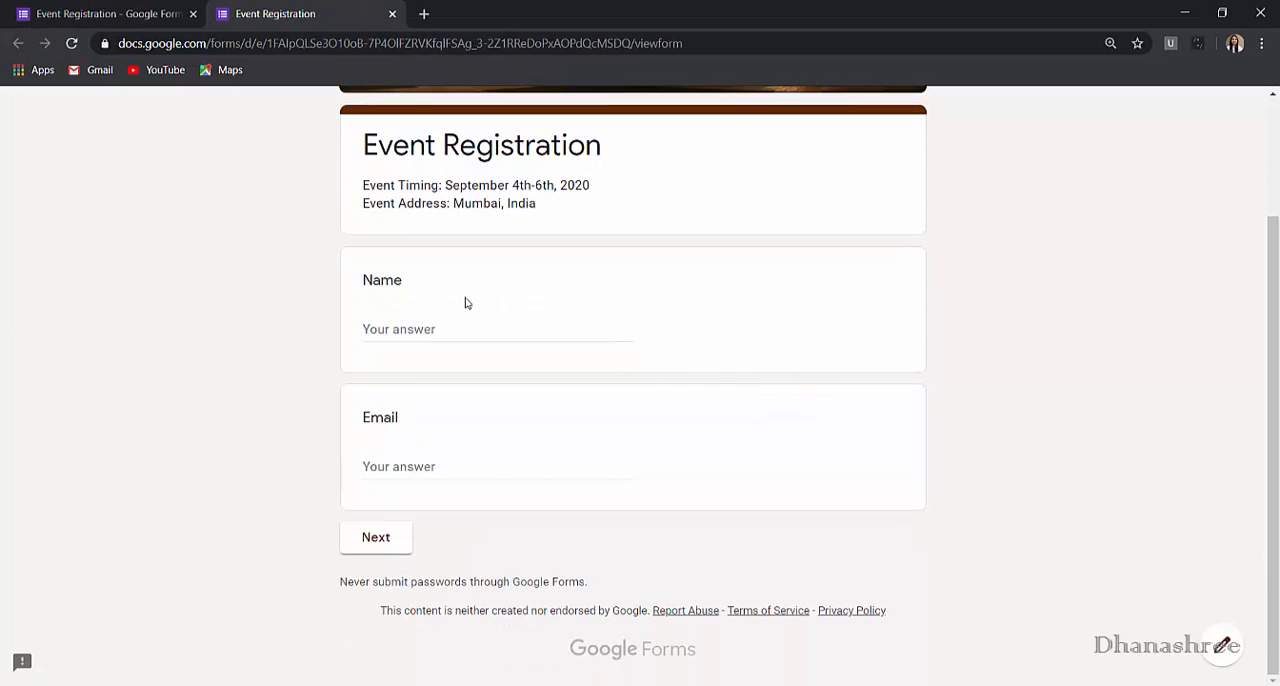
{"action": "left_click", "coordinate": [400, 539]}
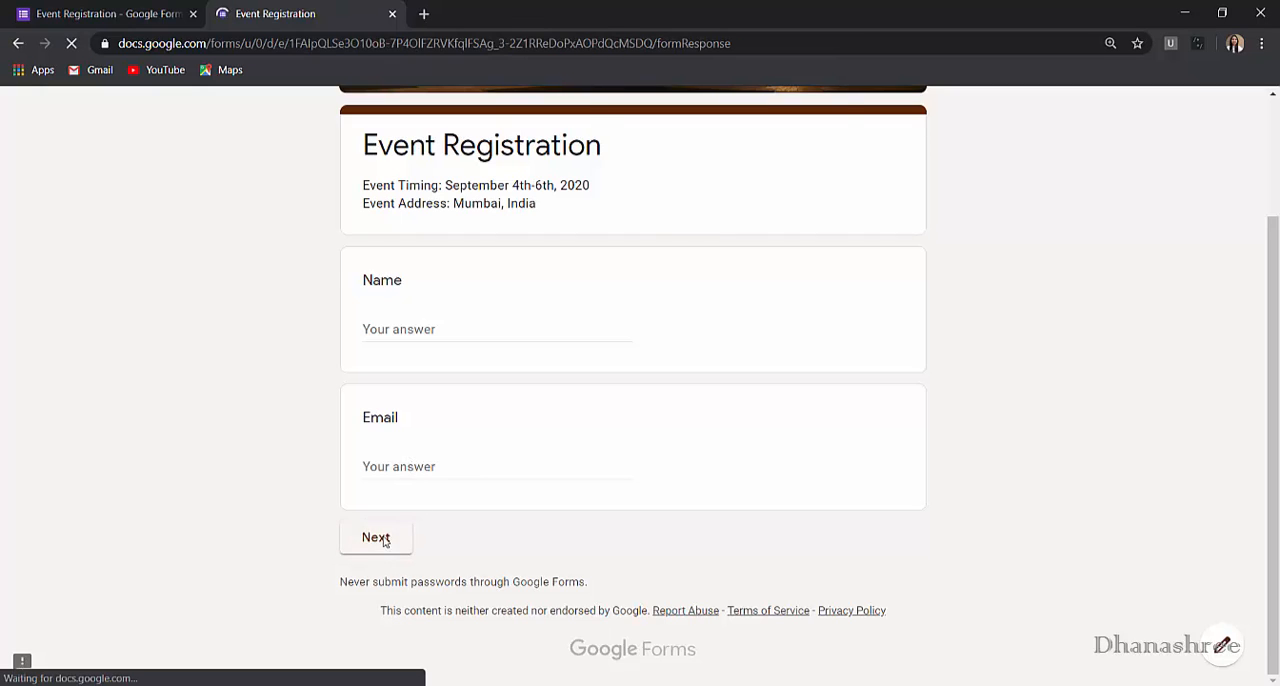
{"action": "scroll", "coordinate": [470, 380], "scroll_direction": "down", "scroll_amount": 4}
{"action": "scroll", "coordinate": [463, 471], "scroll_direction": "down", "scroll_amount": 5}
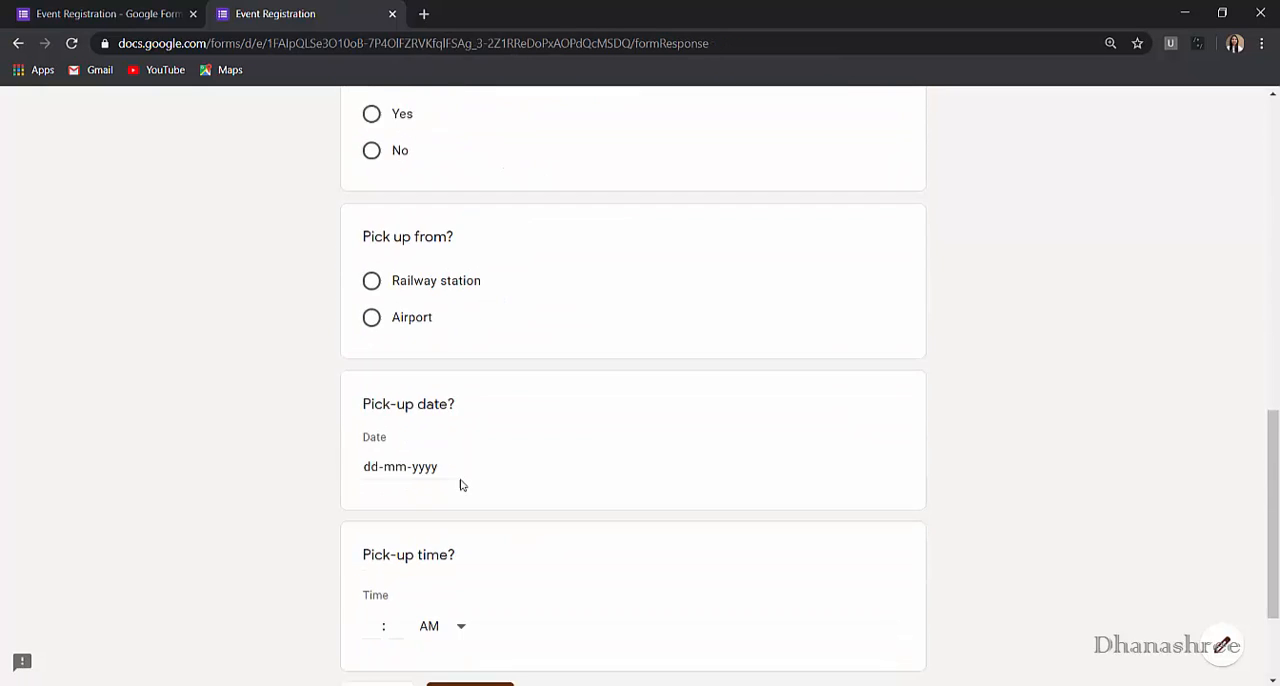
{"action": "scroll", "coordinate": [460, 486], "scroll_direction": "up", "scroll_amount": 1}
{"action": "key", "text": "ctrl+w"}
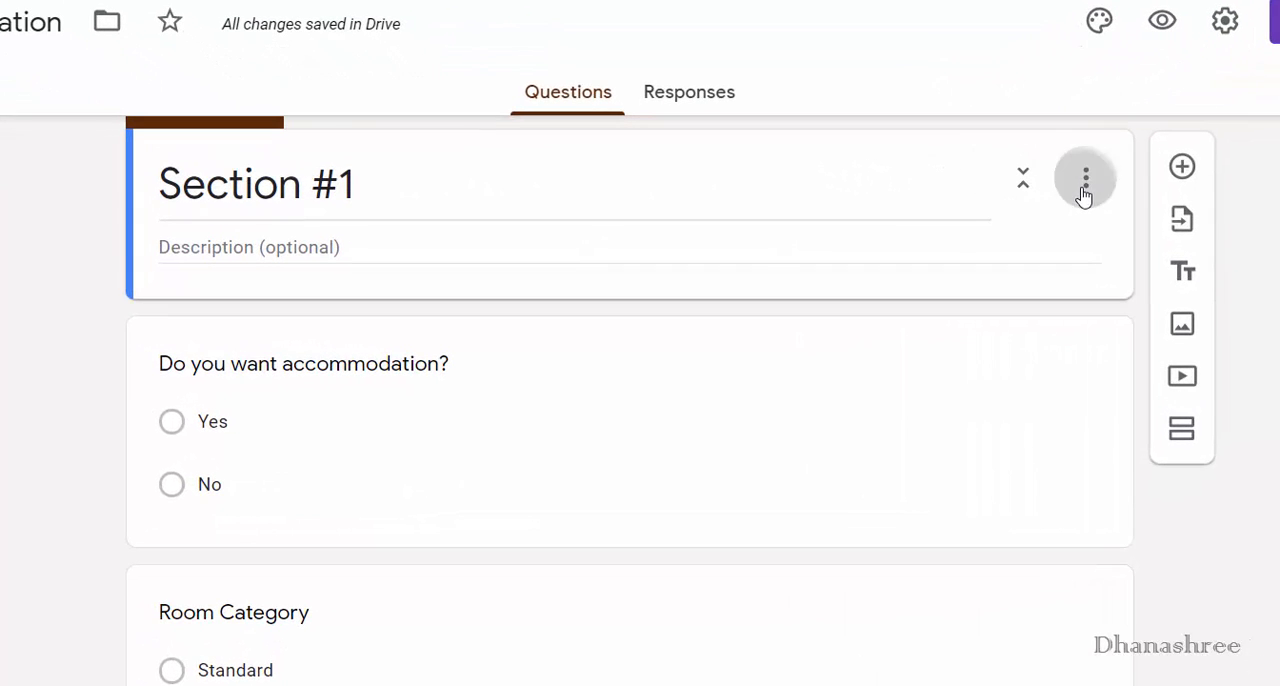
- Merge Section #1 with the section above
{"action": "left_click", "coordinate": [1084, 193]}
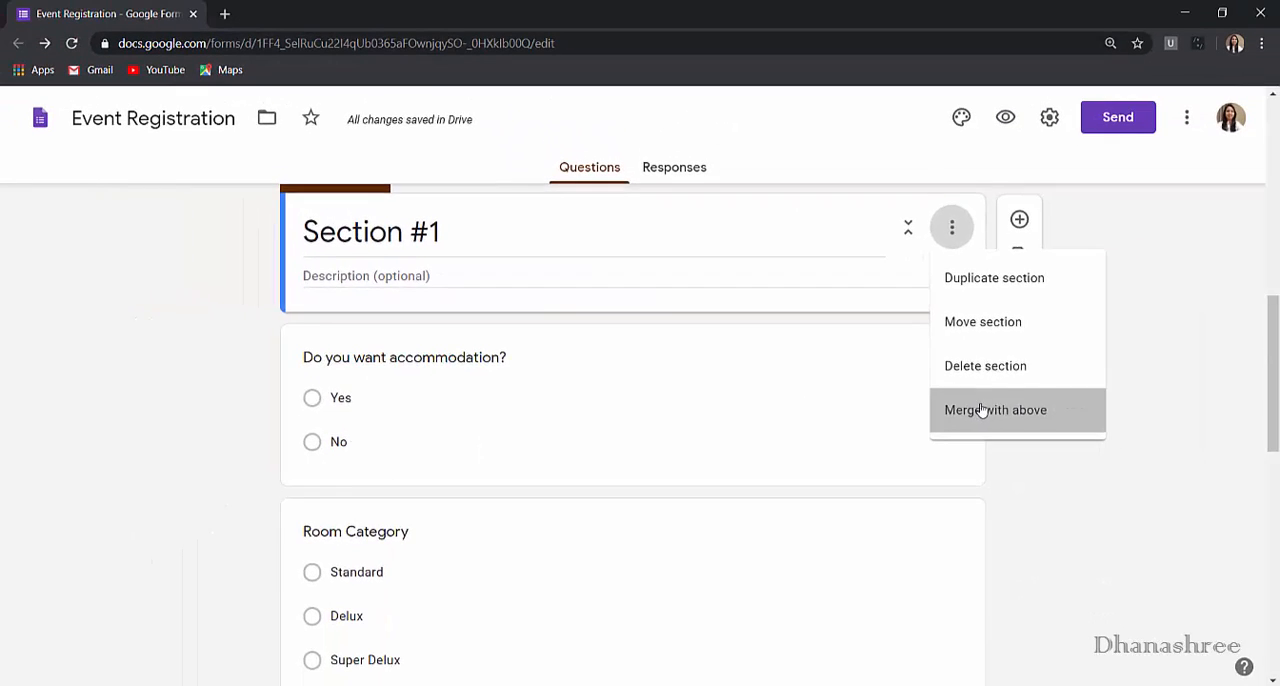
{"action": "left_click", "coordinate": [981, 410]}
{"action": "scroll", "coordinate": [846, 534], "scroll_direction": "up", "scroll_amount": 10}
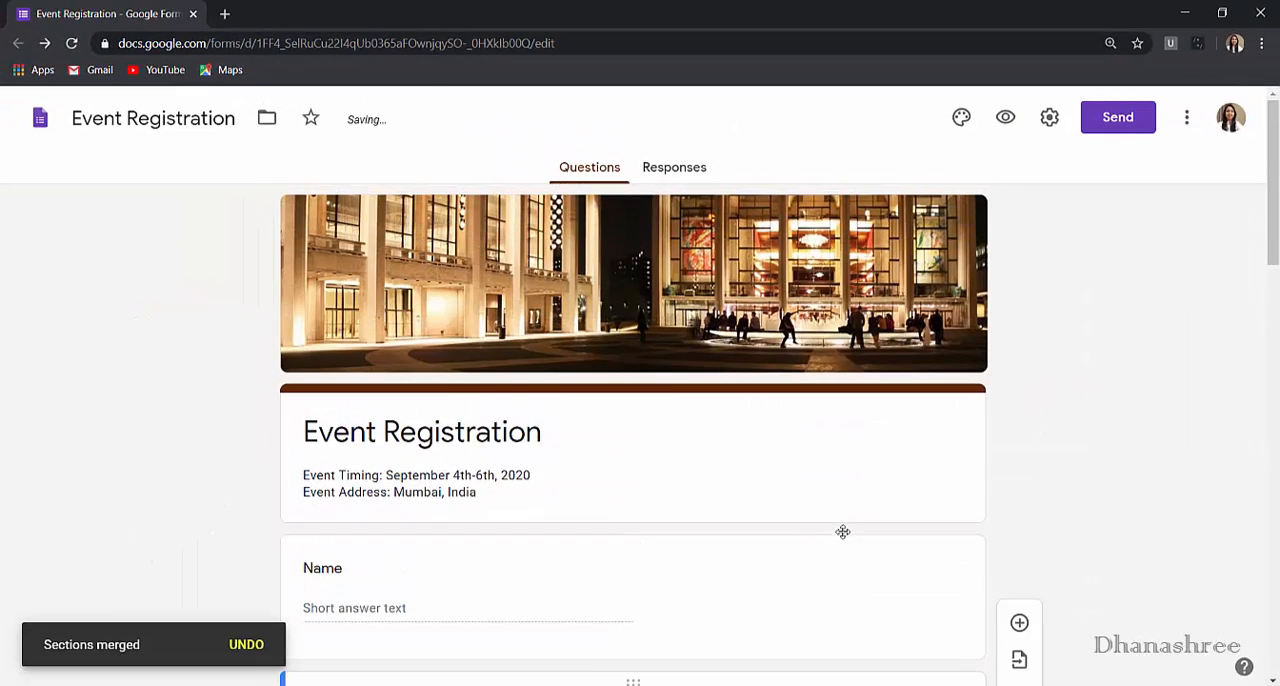
{"action": "scroll", "coordinate": [448, 460], "scroll_direction": "down", "scroll_amount": 15}
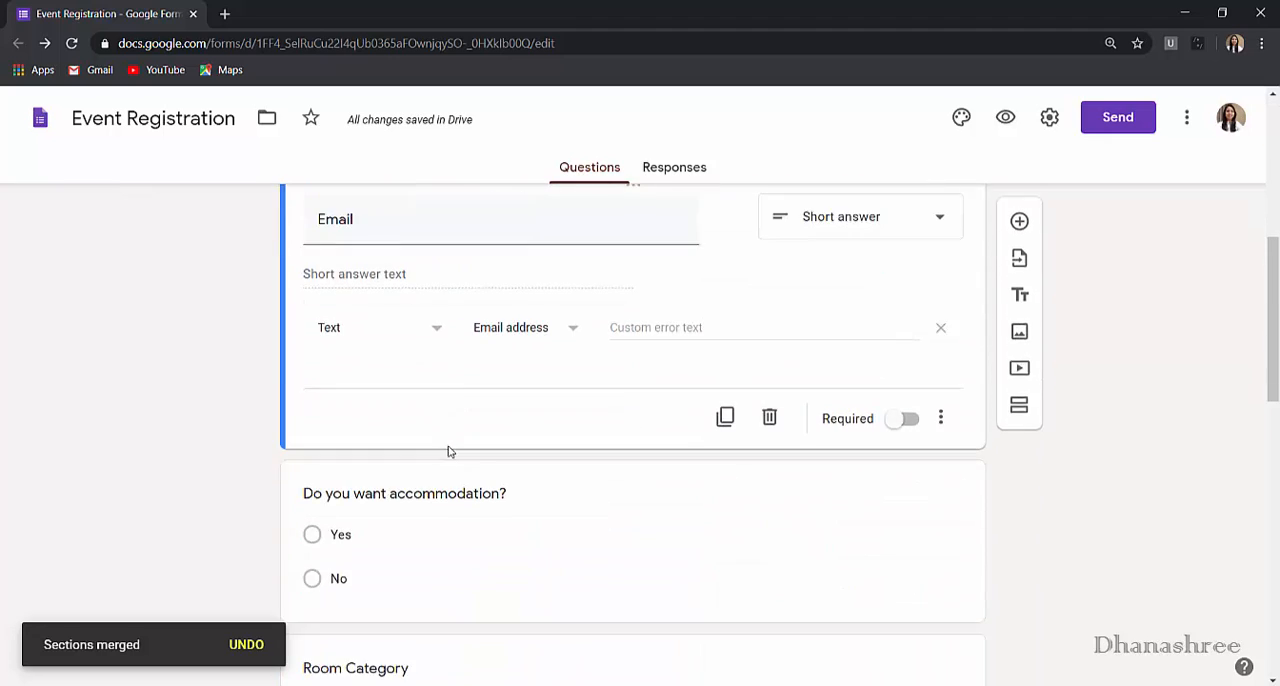
- Add a section after the Email question and title it "Accommodation"
{"action": "scroll", "coordinate": [1054, 528], "scroll_direction": "up", "scroll_amount": 10}
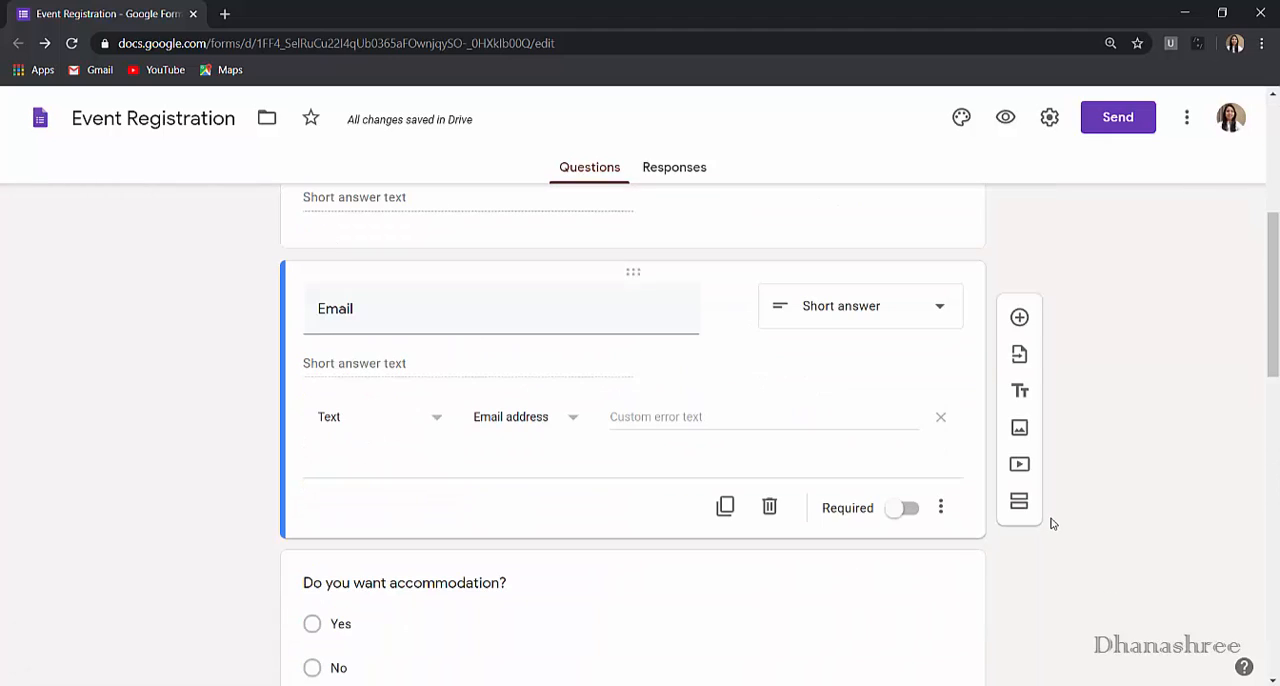
{"action": "left_click", "coordinate": [1019, 501]}
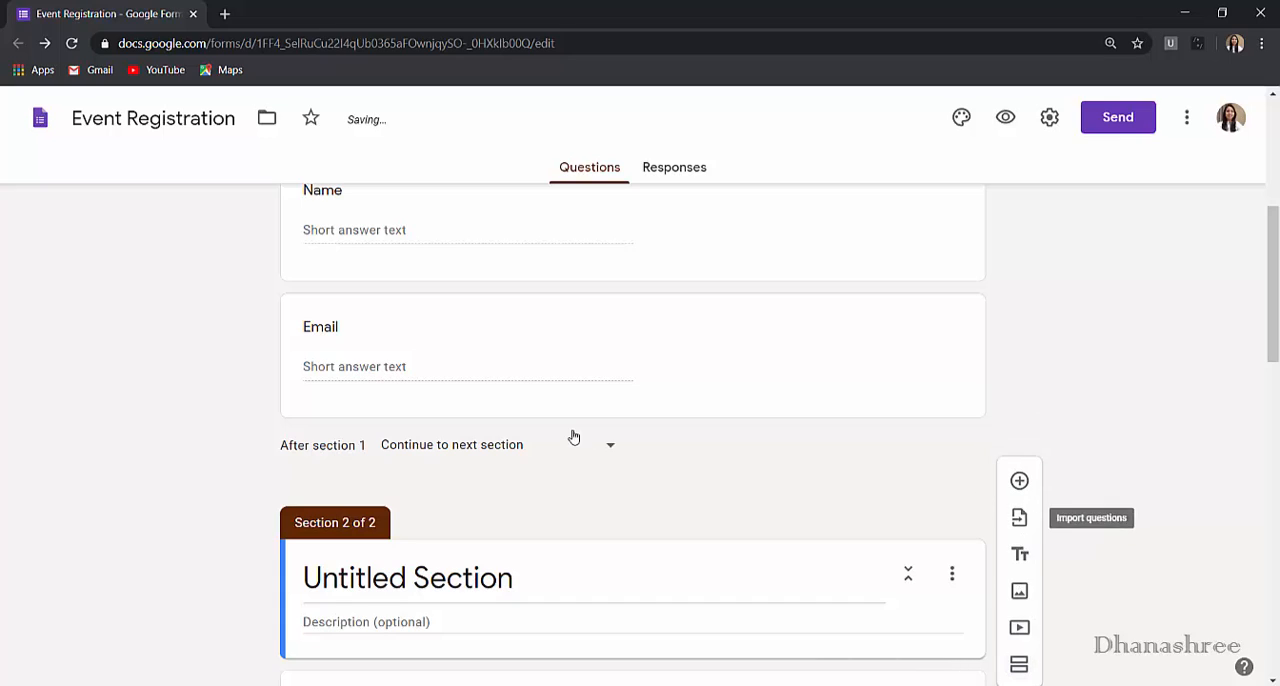
{"action": "left_click", "coordinate": [558, 585]}
{"action": "type", "text": "Accommo"}
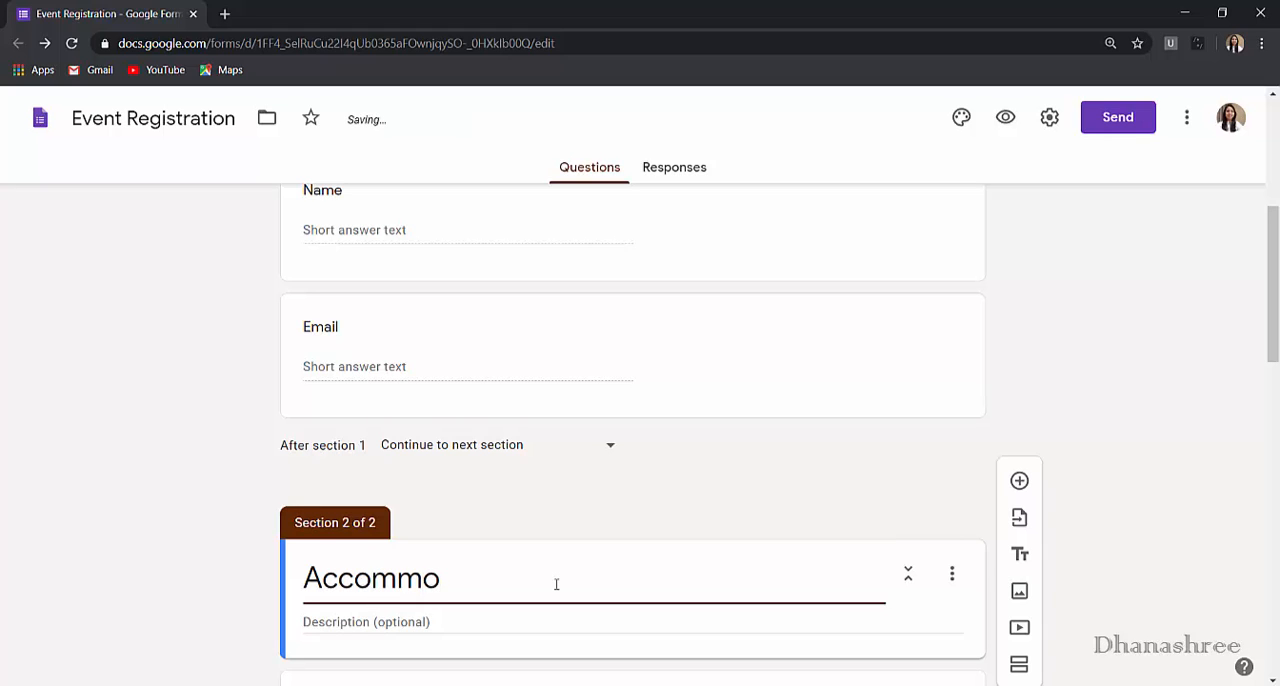
{"action": "type", "text": "dation"}
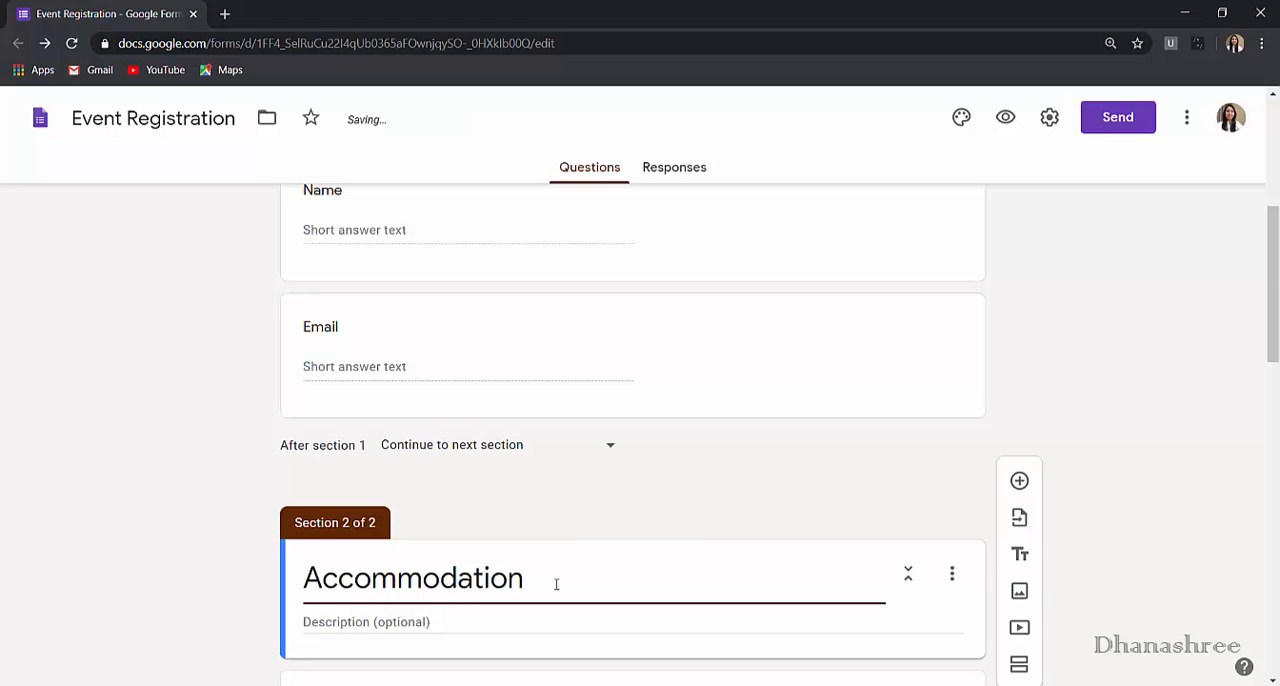
{"action": "scroll", "coordinate": [556, 585], "scroll_direction": "down", "scroll_amount": 4}
{"action": "scroll", "coordinate": [557, 589], "scroll_direction": "up", "scroll_amount": 2}
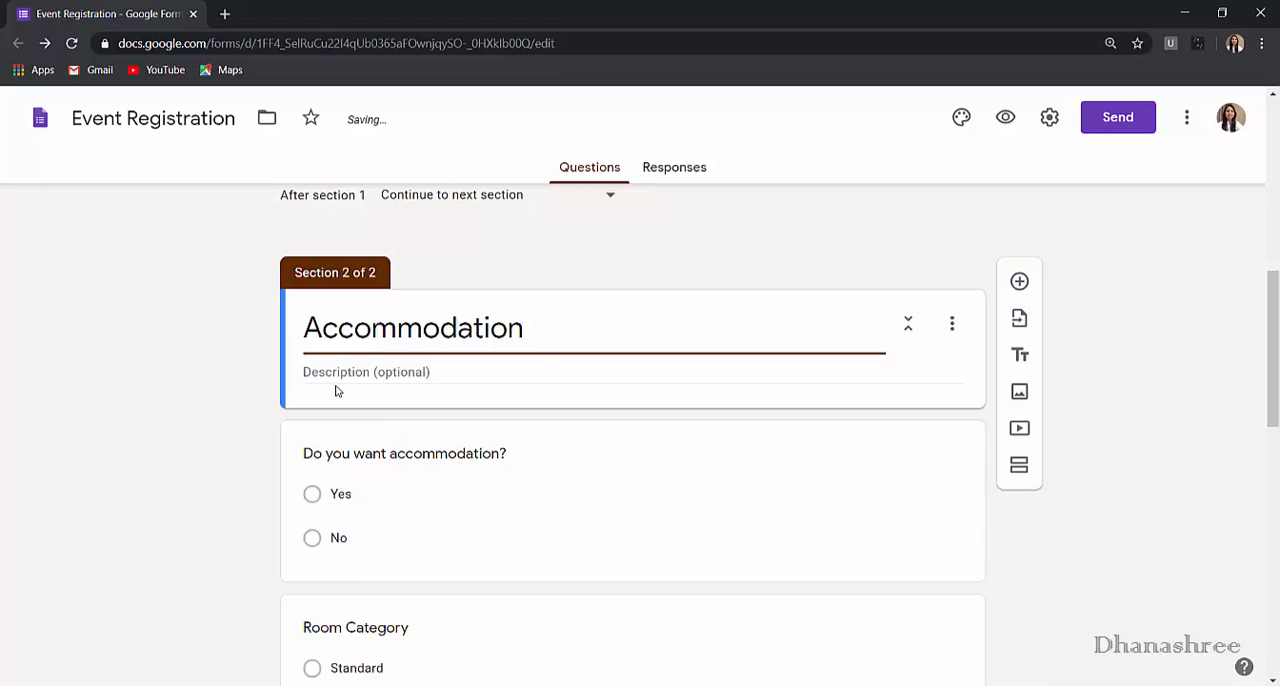
{"action": "left_click", "coordinate": [669, 400]}
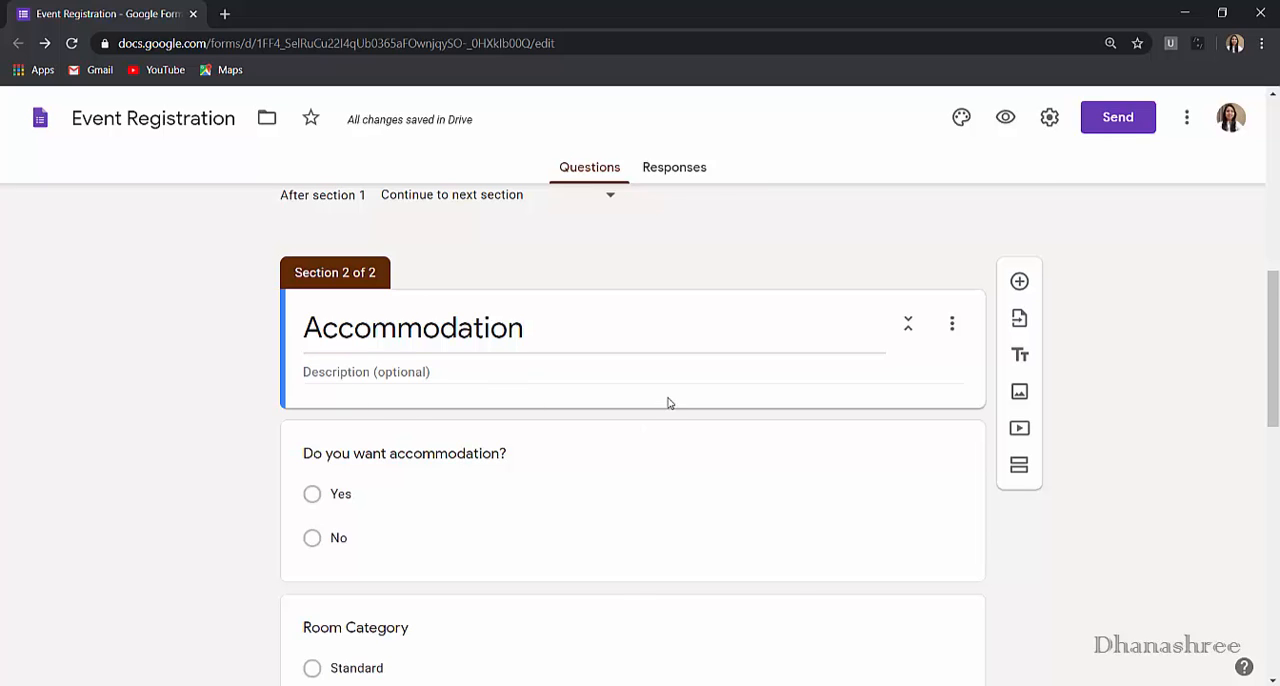
- Add a section after the Food question and title it "Pick up"
{"action": "scroll", "coordinate": [646, 611], "scroll_direction": "down", "scroll_amount": 5}
{"action": "scroll", "coordinate": [646, 617], "scroll_direction": "down", "scroll_amount": 3}
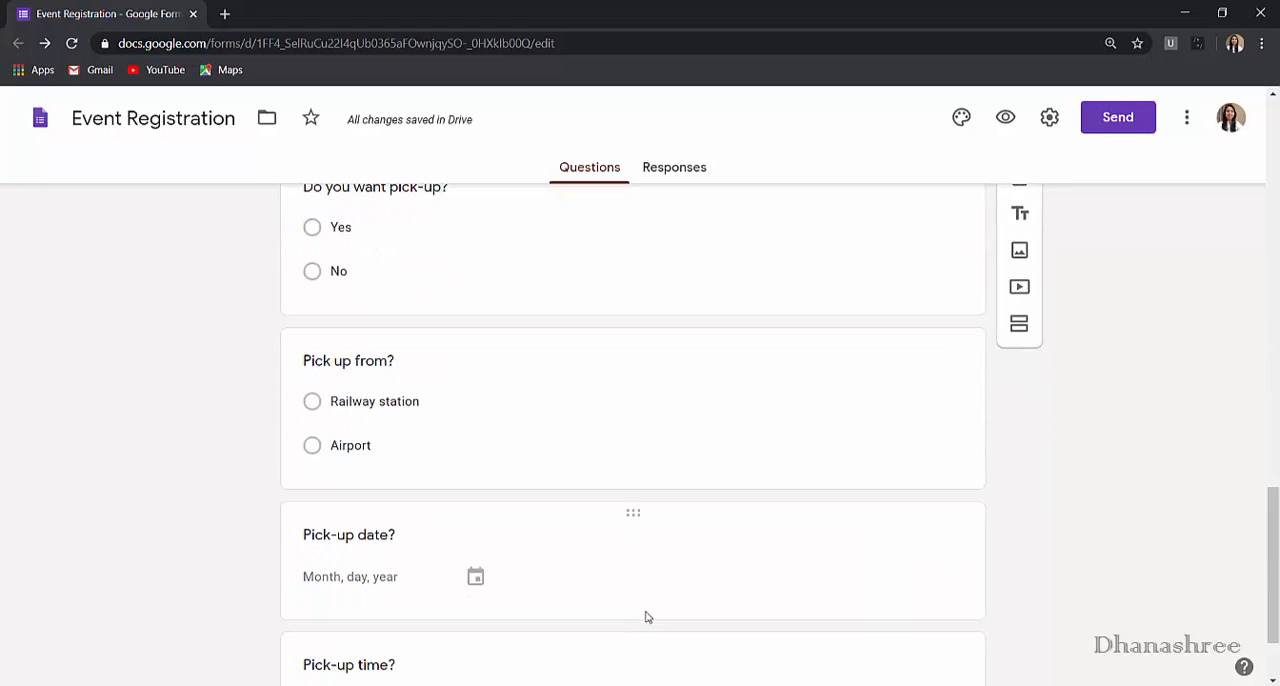
{"action": "scroll", "coordinate": [646, 617], "scroll_direction": "up", "scroll_amount": 2}
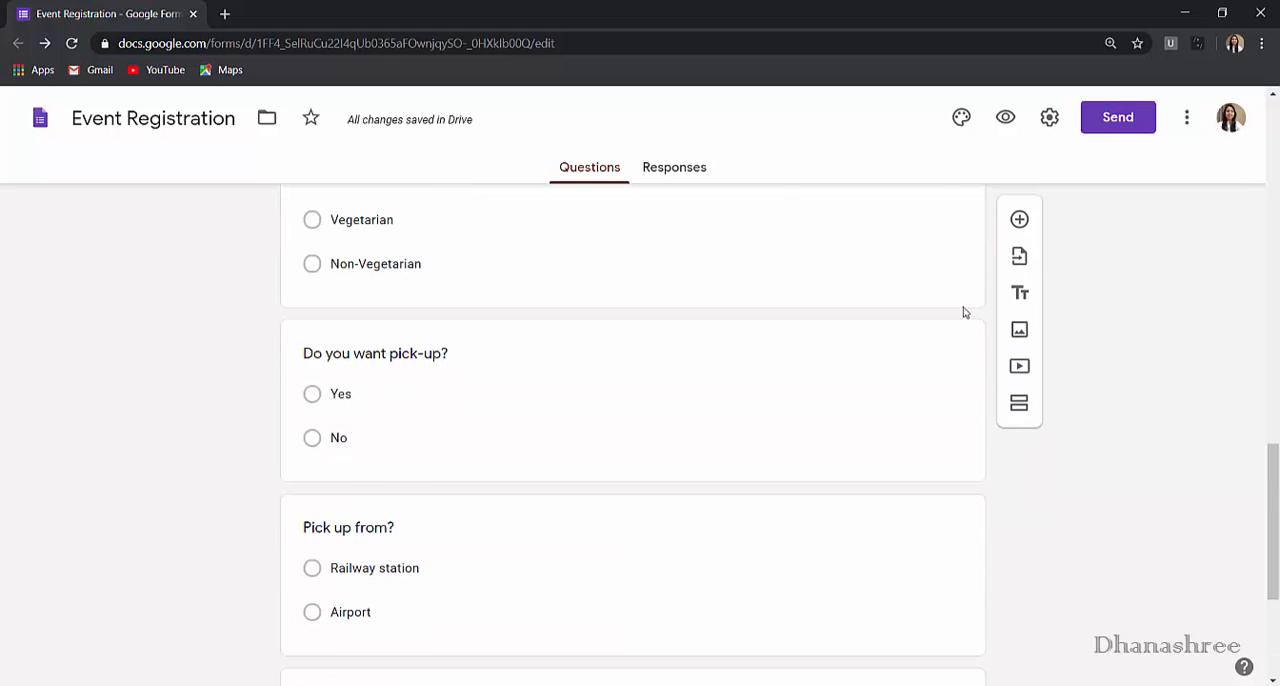
{"action": "left_click", "coordinate": [966, 306]}
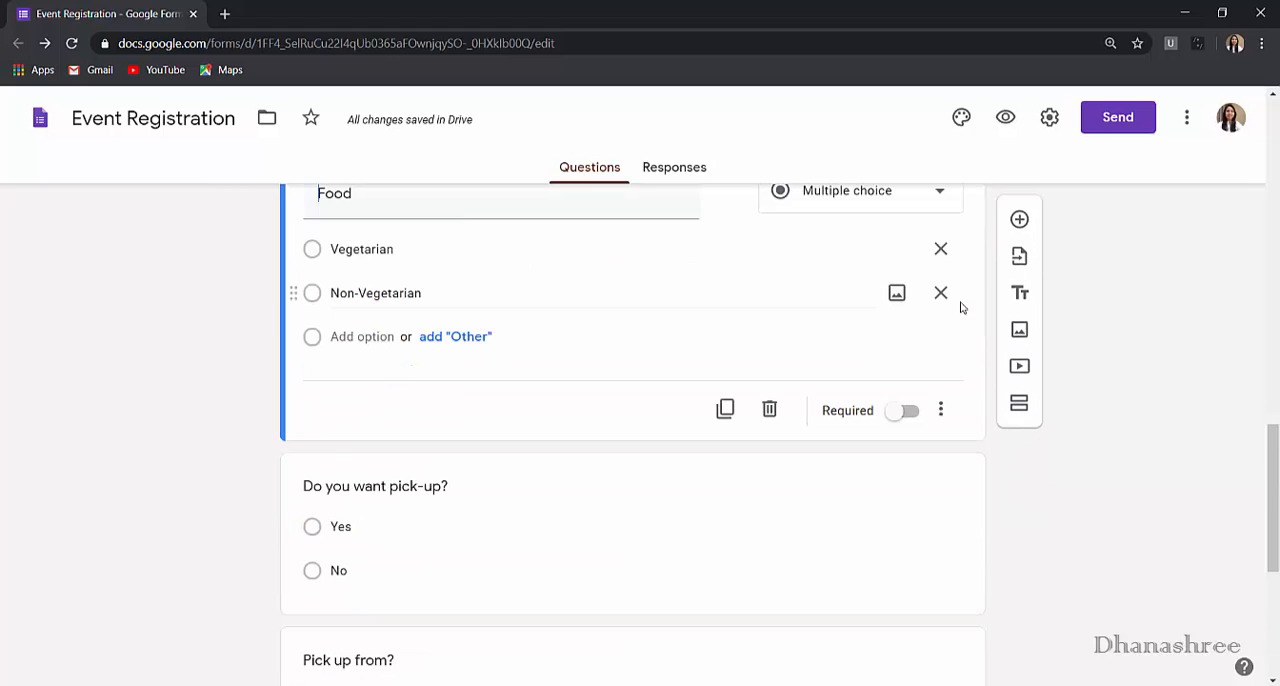
{"action": "left_click", "coordinate": [1022, 410]}
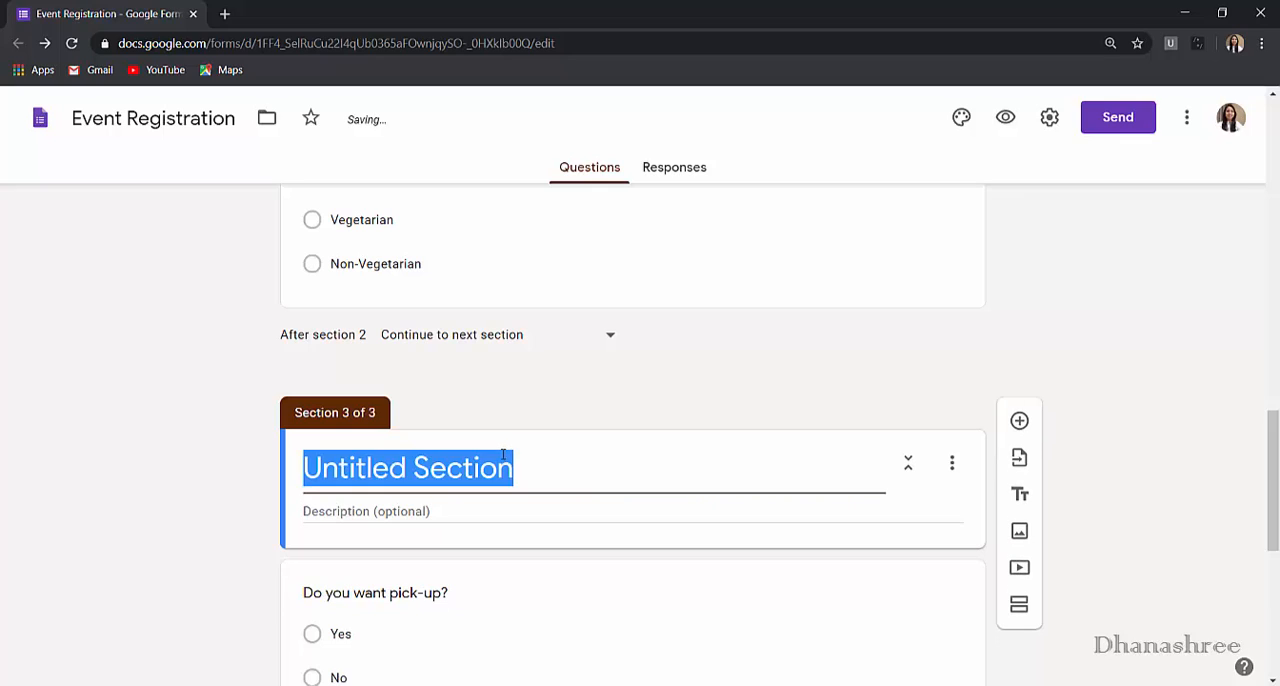
{"action": "type", "text": "Pick up"}
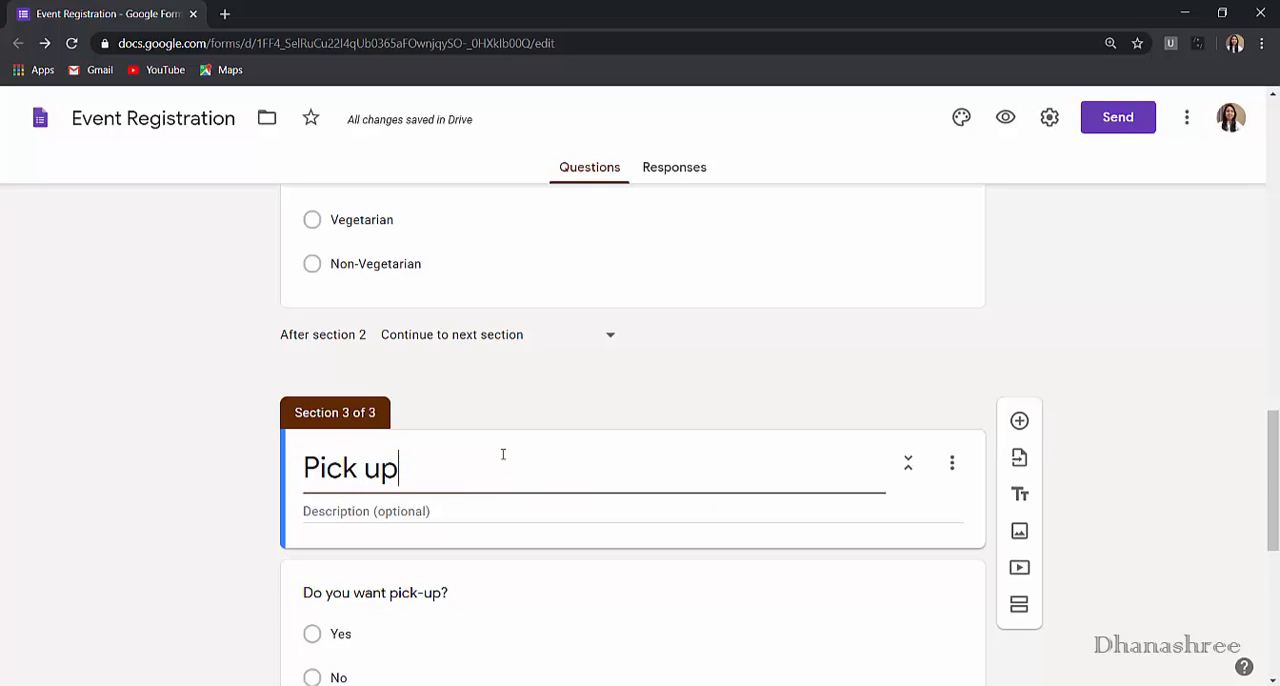
{"action": "left_click", "coordinate": [1155, 366]}
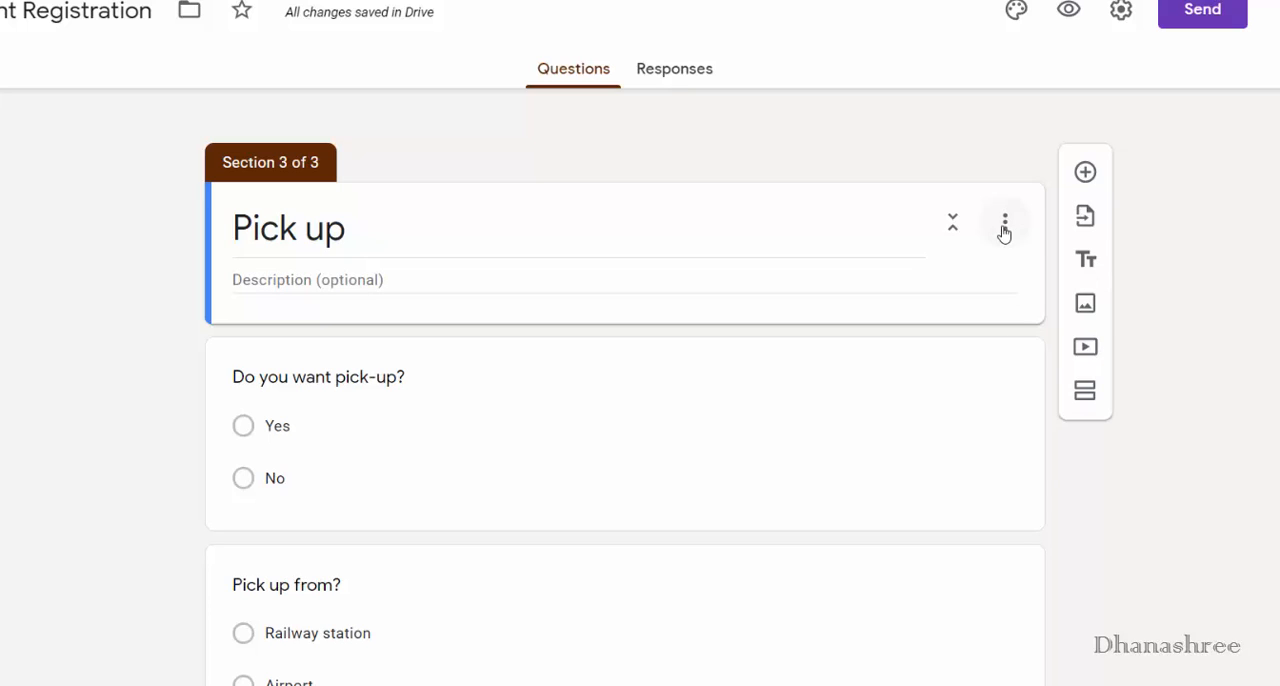
- Duplicate the Pick up section
{"action": "left_click", "coordinate": [1005, 223]}
{"action": "left_click", "coordinate": [1025, 288]}
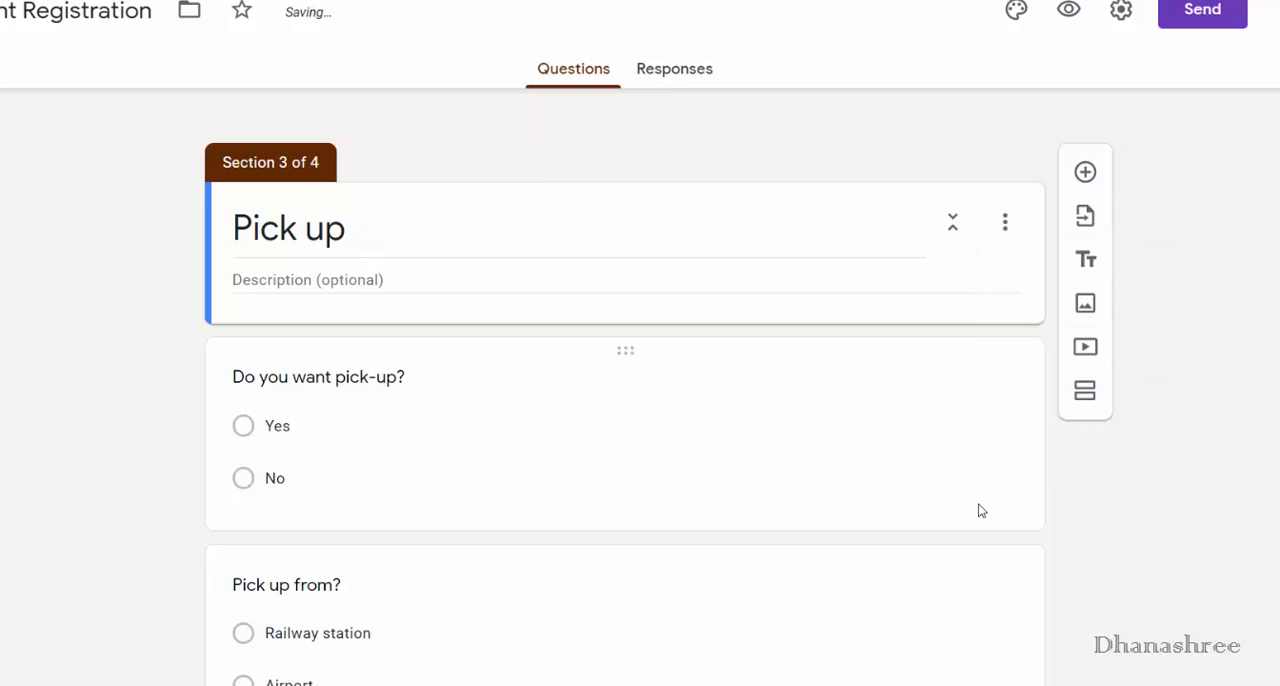
{"action": "scroll", "coordinate": [980, 510], "scroll_direction": "down", "scroll_amount": 10}
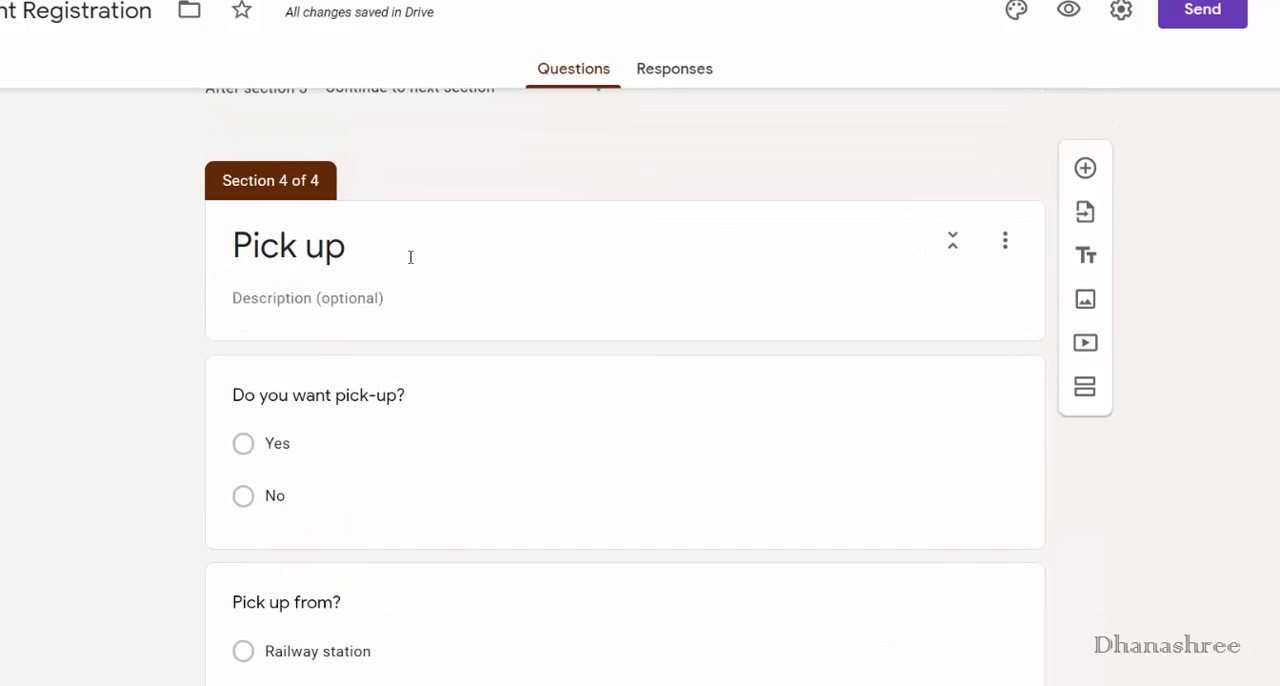
- Add an "Other" choice to the "Do you want pick-up?" question in the duplicated Pick up section
{"action": "left_click", "coordinate": [377, 495]}
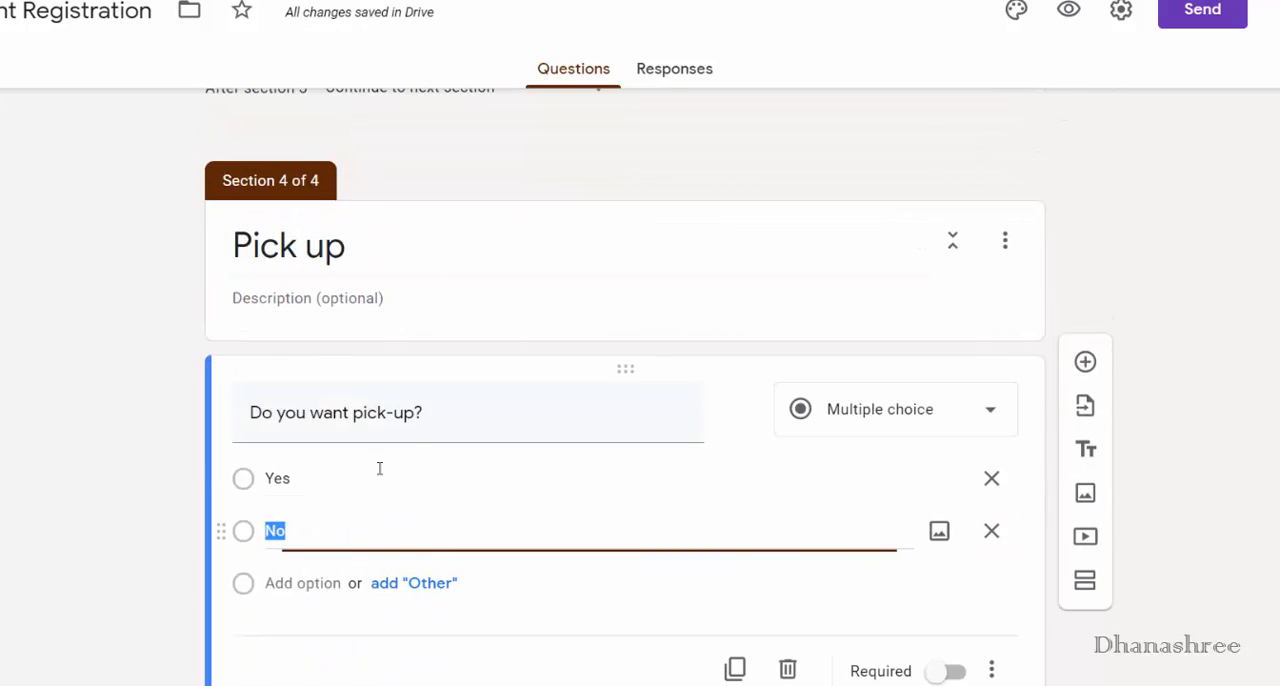
{"action": "left_click", "coordinate": [414, 583]}
- Delete the duplicated Pick up section at the end of the form
{"action": "left_click", "coordinate": [1008, 253]}
{"action": "left_click", "coordinate": [1005, 243]}
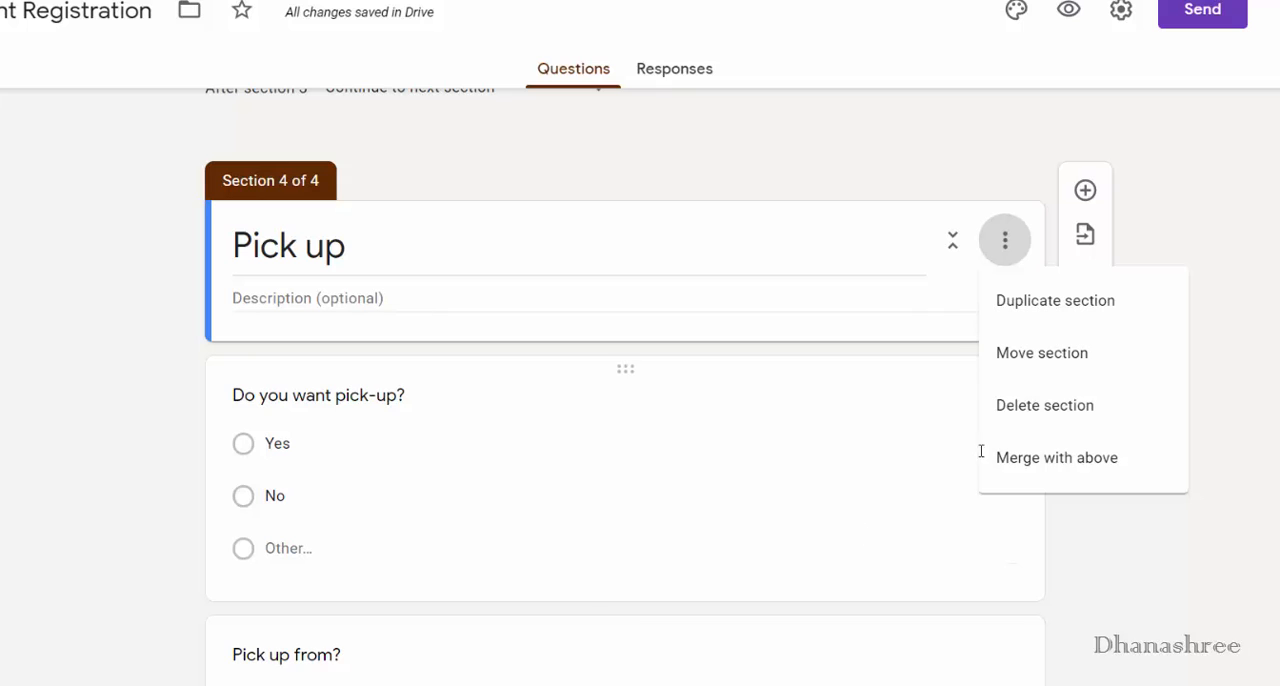
{"action": "left_click", "coordinate": [1025, 405]}
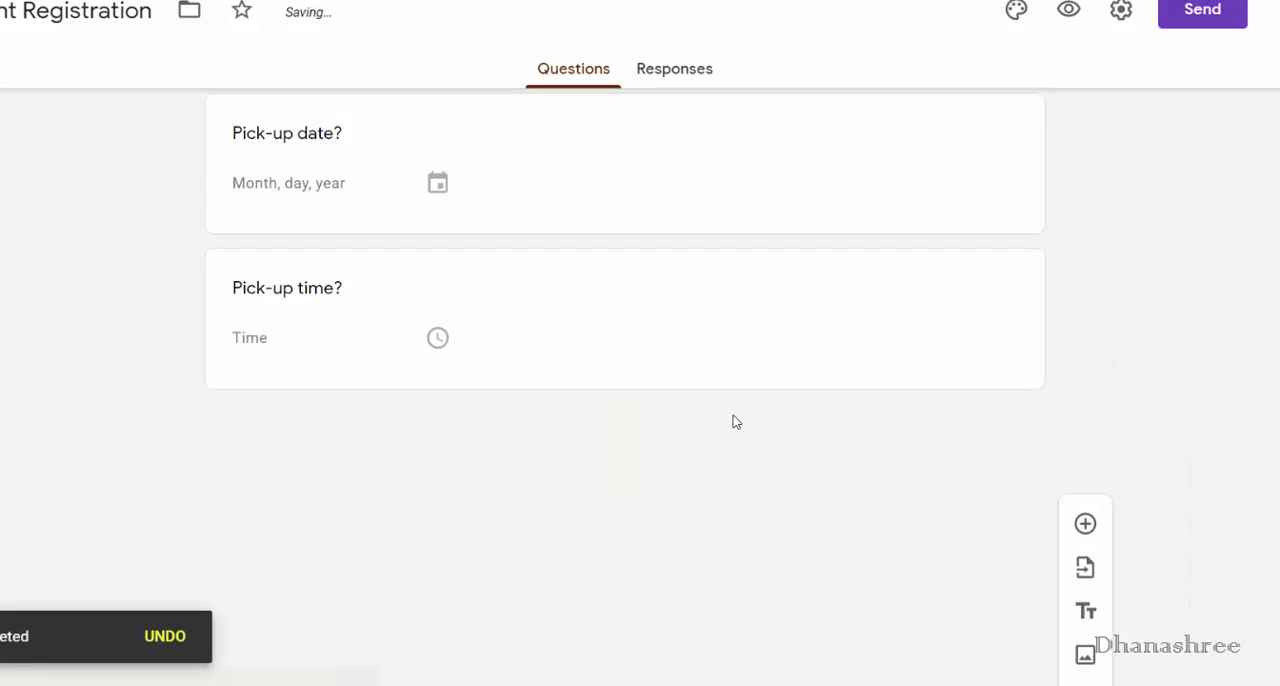
- Preview the form and go through the opening, Accommodation and Pick up pages without submitting
{"action": "left_click", "coordinate": [1005, 190]}
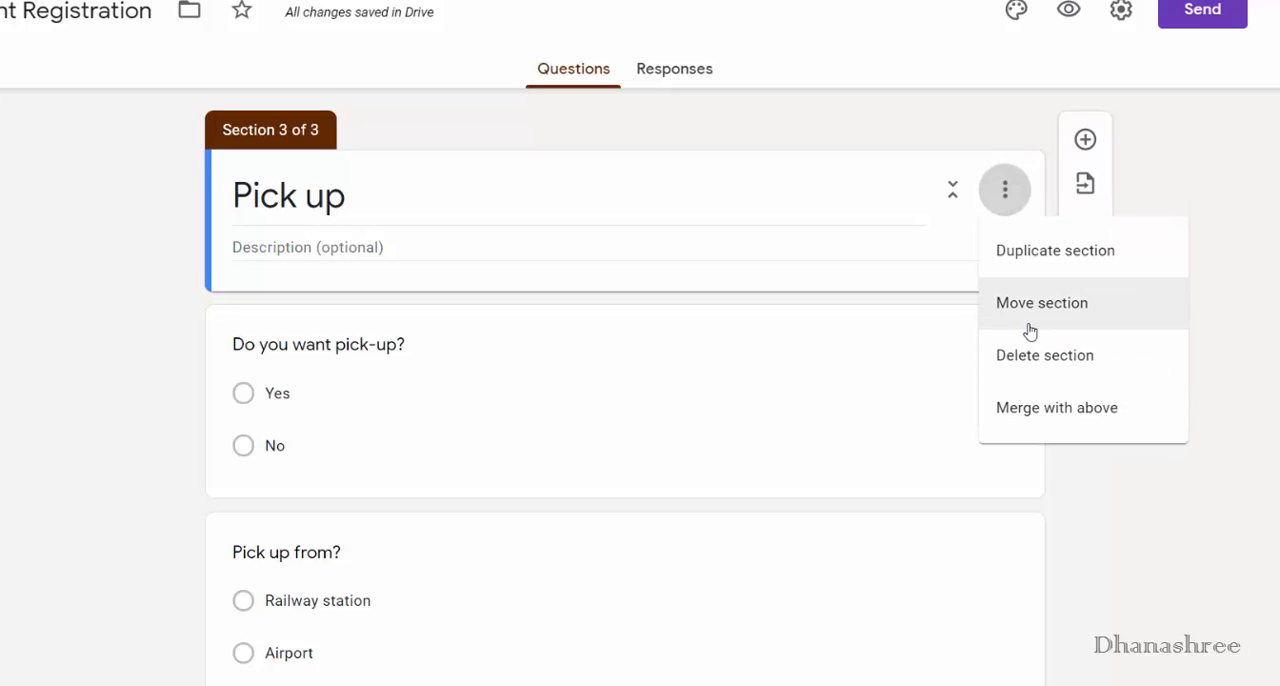
{"action": "left_click", "coordinate": [1064, 12]}
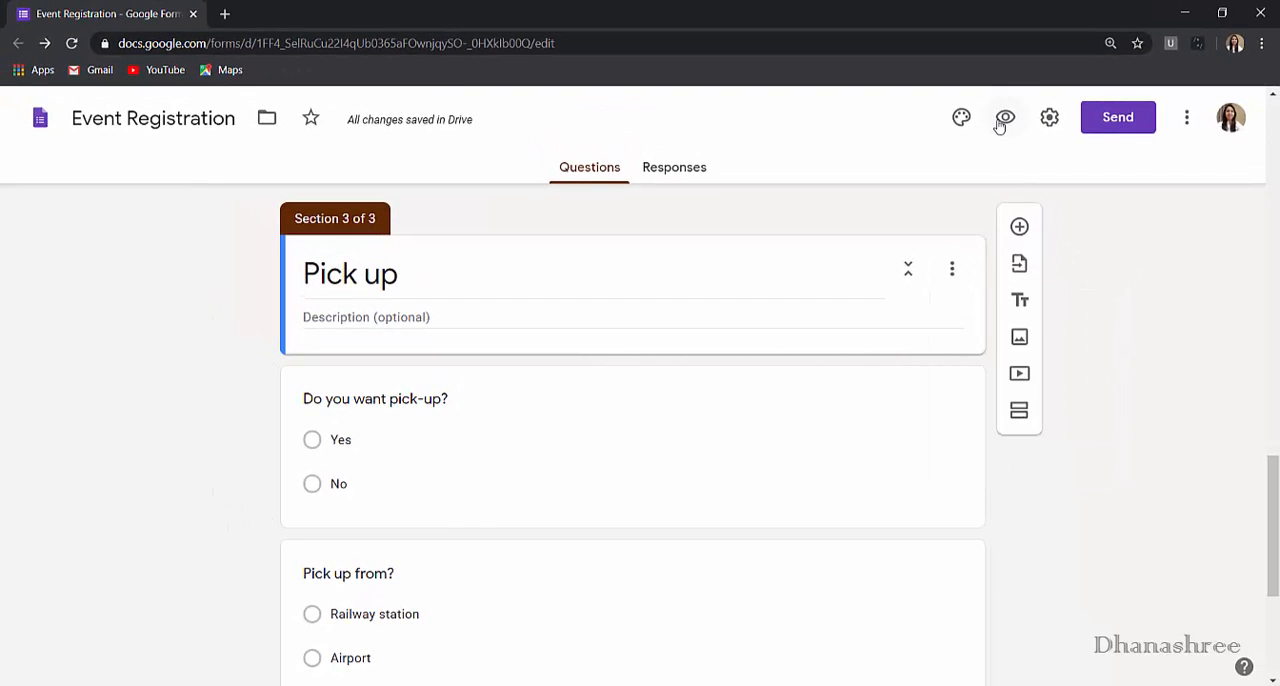
{"action": "left_click", "coordinate": [1005, 120]}
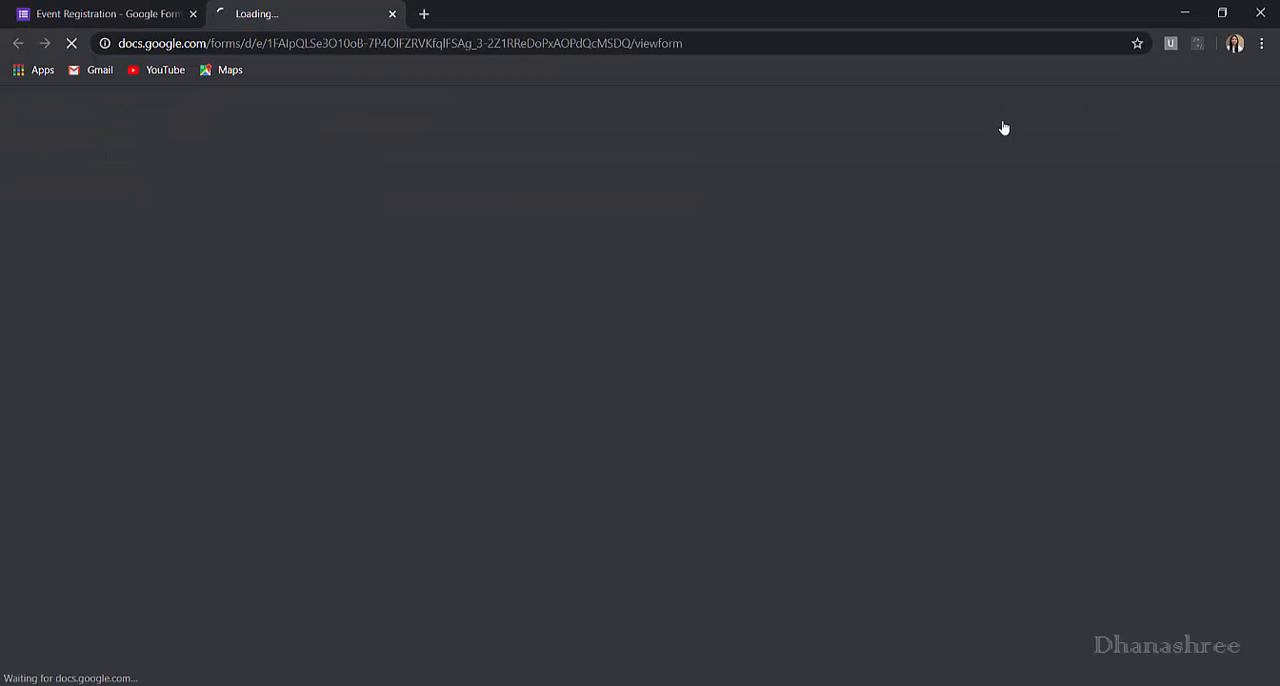
{"action": "scroll", "coordinate": [968, 468], "scroll_direction": "down", "scroll_amount": 2}
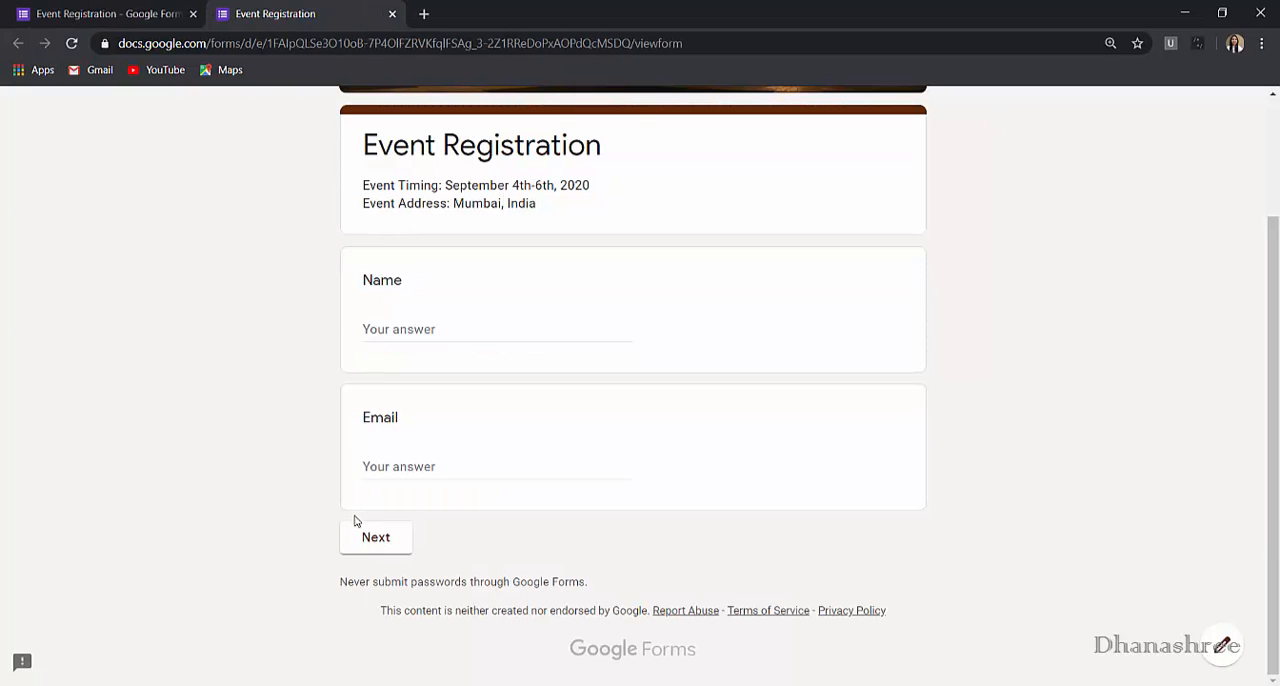
{"action": "left_click", "coordinate": [375, 540]}
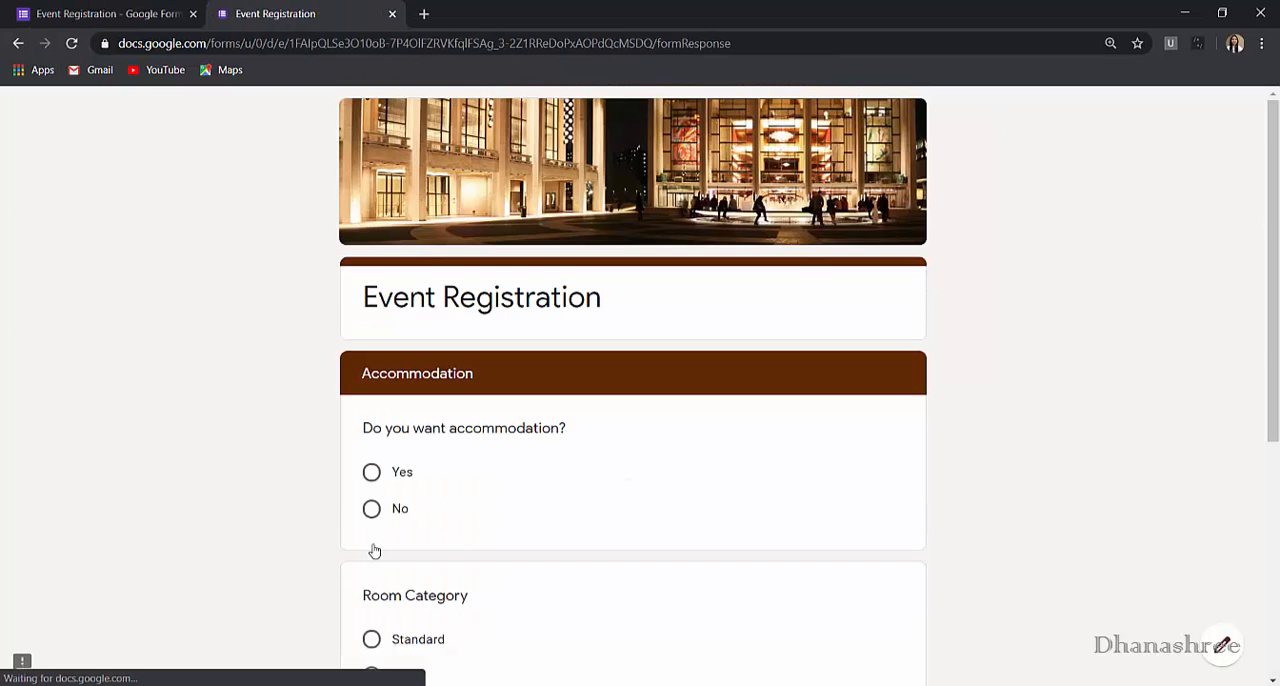
{"action": "scroll", "coordinate": [477, 360], "scroll_direction": "down", "scroll_amount": 3}
{"action": "scroll", "coordinate": [476, 360], "scroll_direction": "down", "scroll_amount": 2}
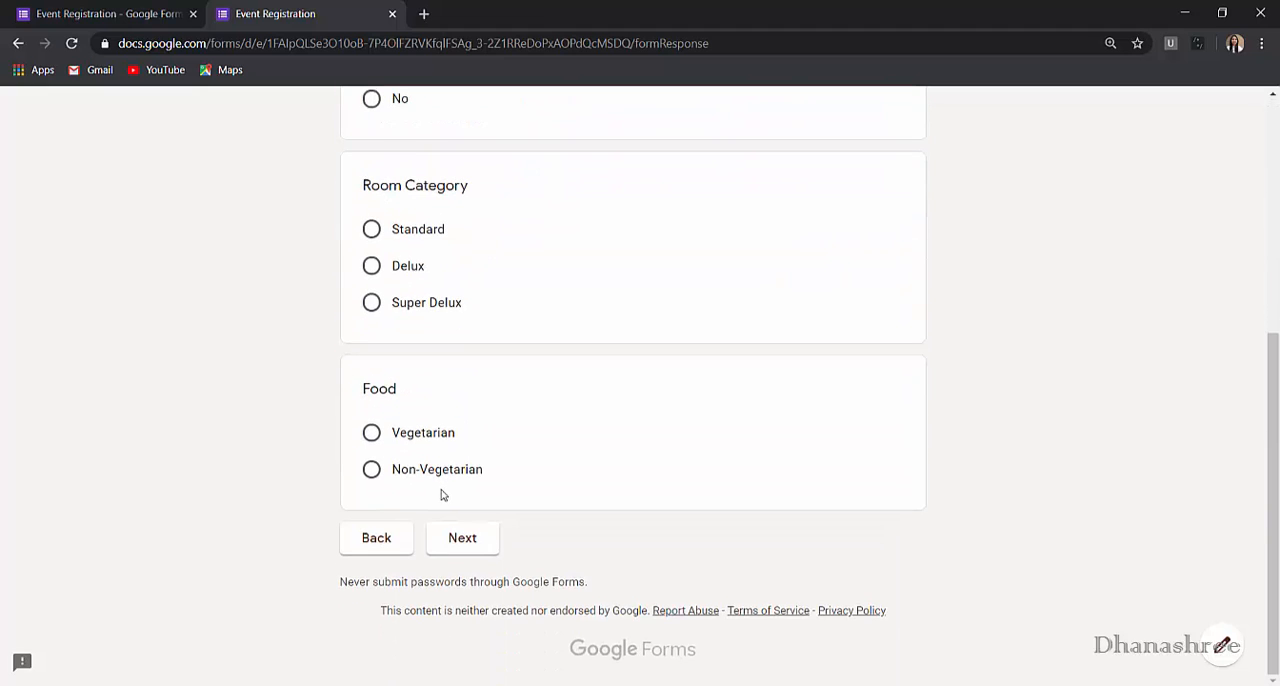
{"action": "left_click", "coordinate": [468, 538]}
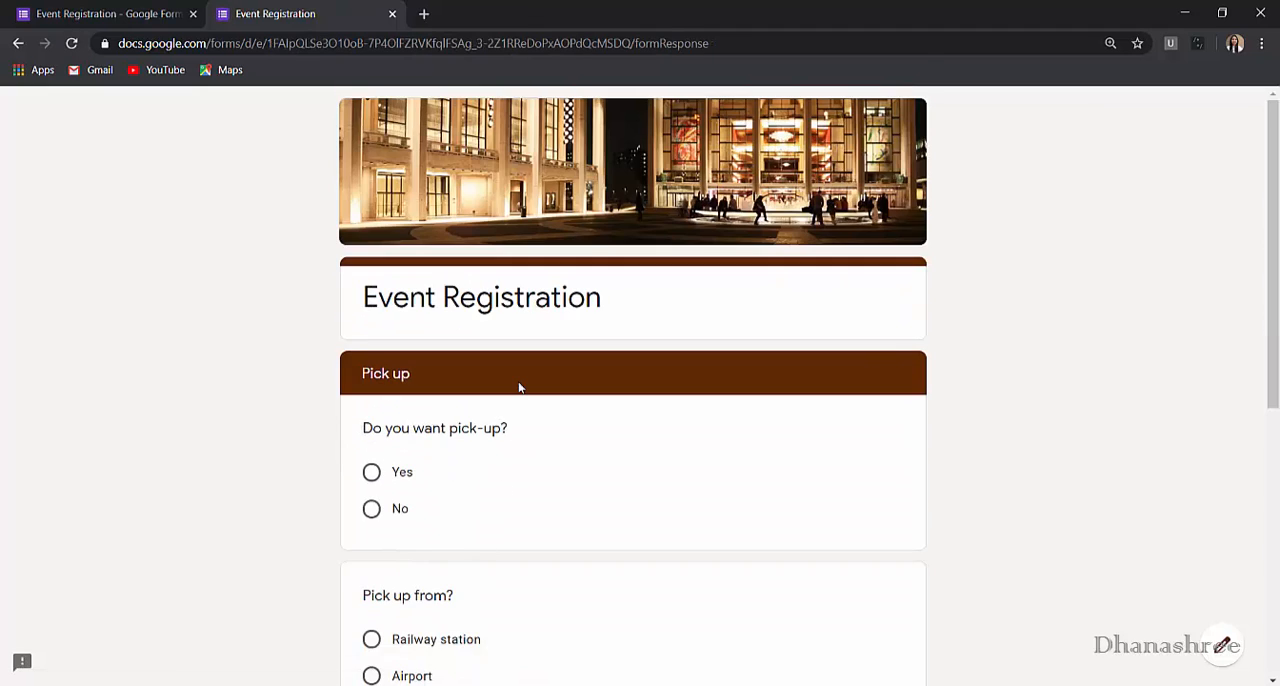
{"action": "scroll", "coordinate": [517, 390], "scroll_direction": "down", "scroll_amount": 4}
{"action": "scroll", "coordinate": [507, 446], "scroll_direction": "down", "scroll_amount": 1}
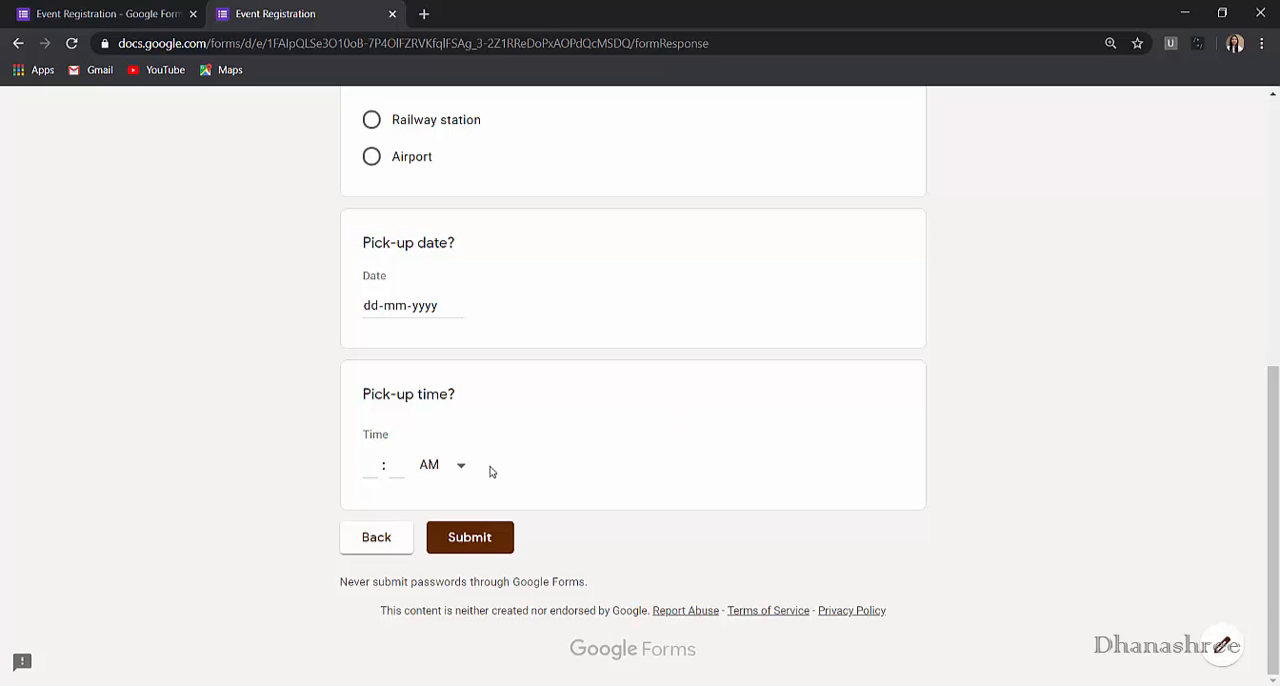
- Return to the form editor, reorder the sections so Accommodation comes after Pick up, and save the order
{"action": "left_click", "coordinate": [155, 10]}
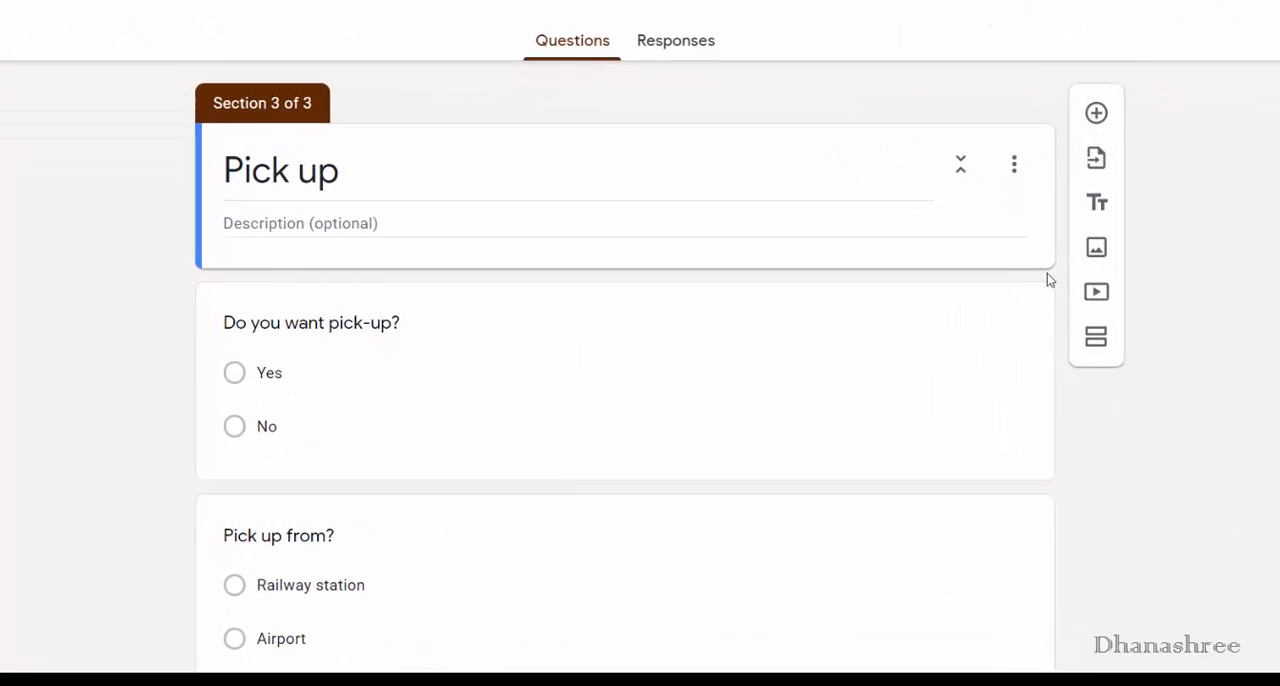
{"action": "left_click", "coordinate": [980, 220]}
{"action": "left_click", "coordinate": [1066, 268]}
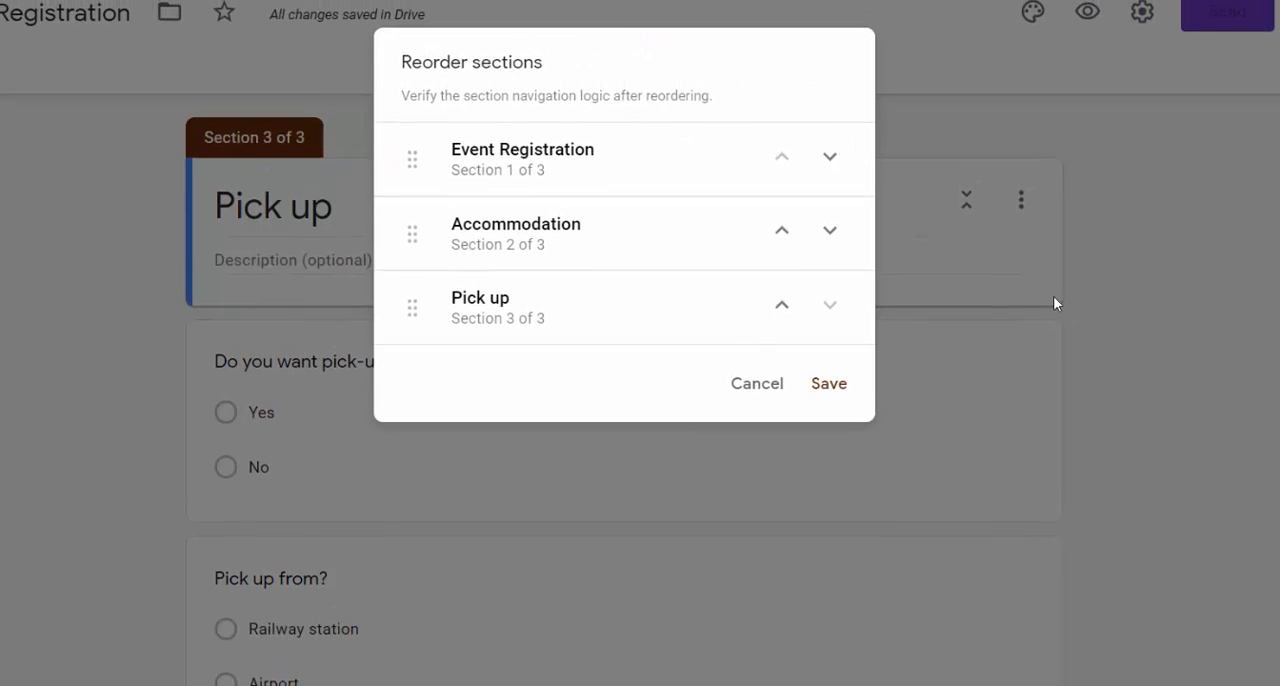
{"action": "left_click", "coordinate": [829, 248]}
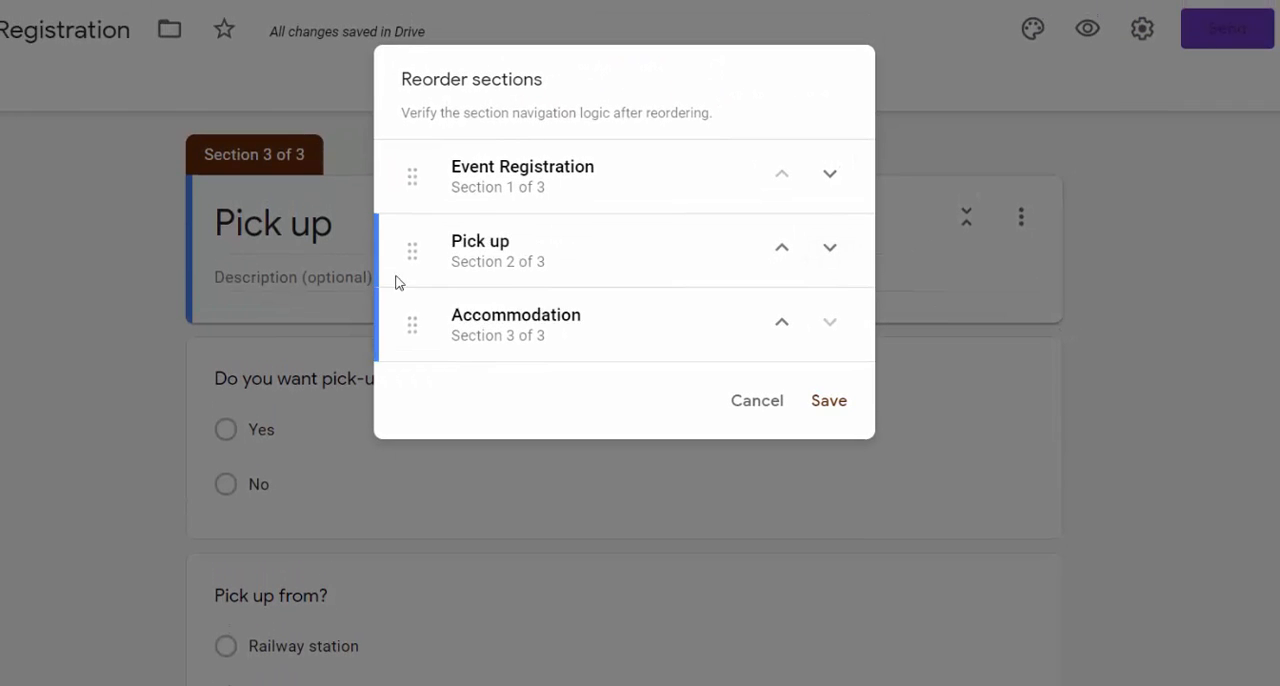
{"action": "left_click", "coordinate": [829, 400]}
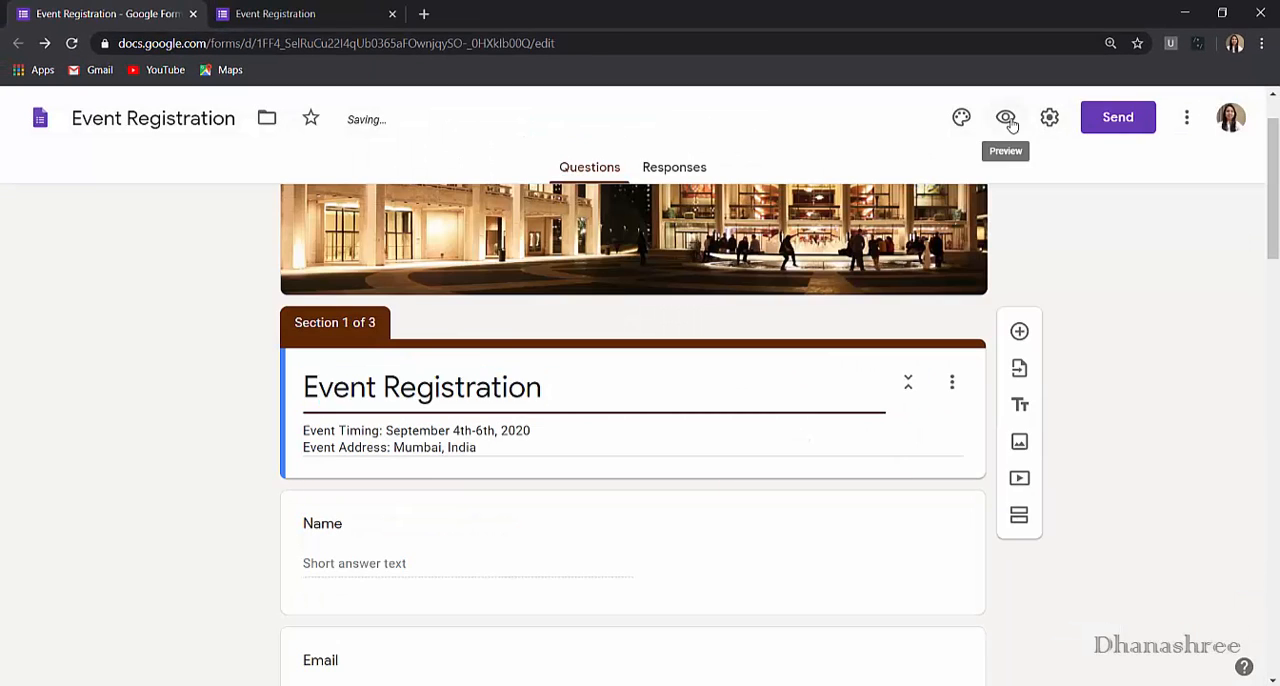
- Preview the form again, check the section order up to the Accommodation page, and close that preview
{"action": "left_click", "coordinate": [1005, 118]}
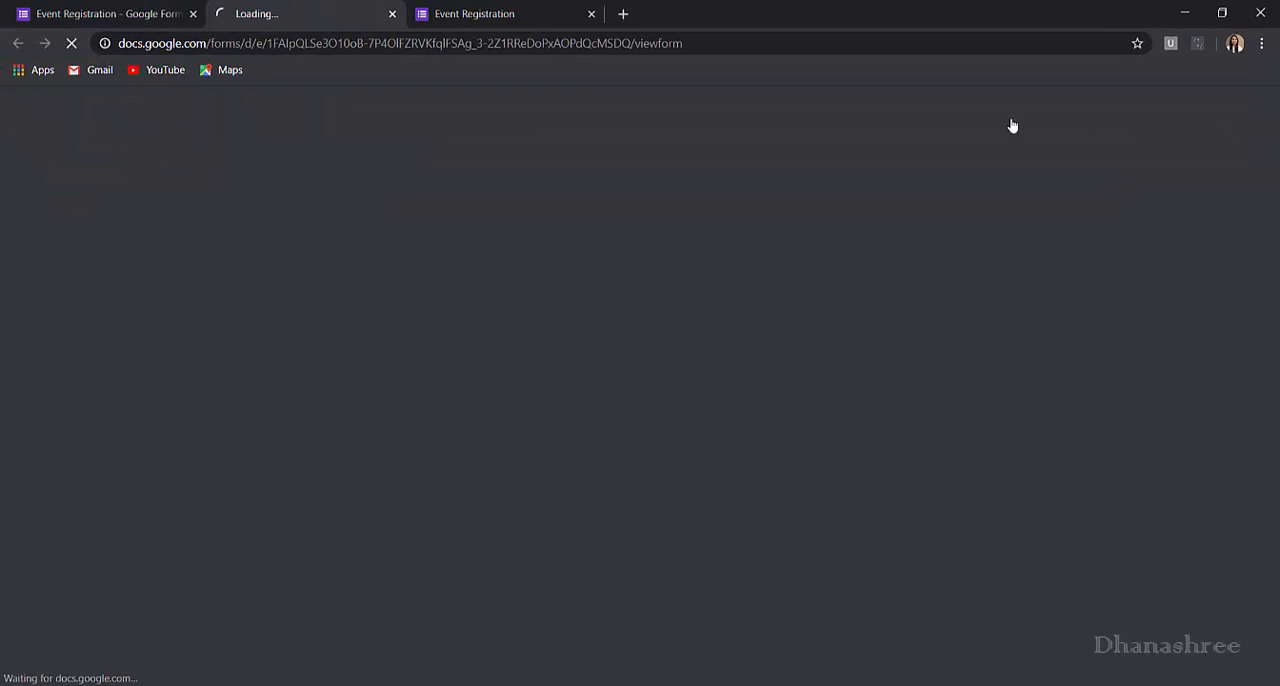
{"action": "scroll", "coordinate": [545, 440], "scroll_direction": "down", "scroll_amount": 2}
{"action": "scroll", "coordinate": [554, 466], "scroll_direction": "up", "scroll_amount": 1}
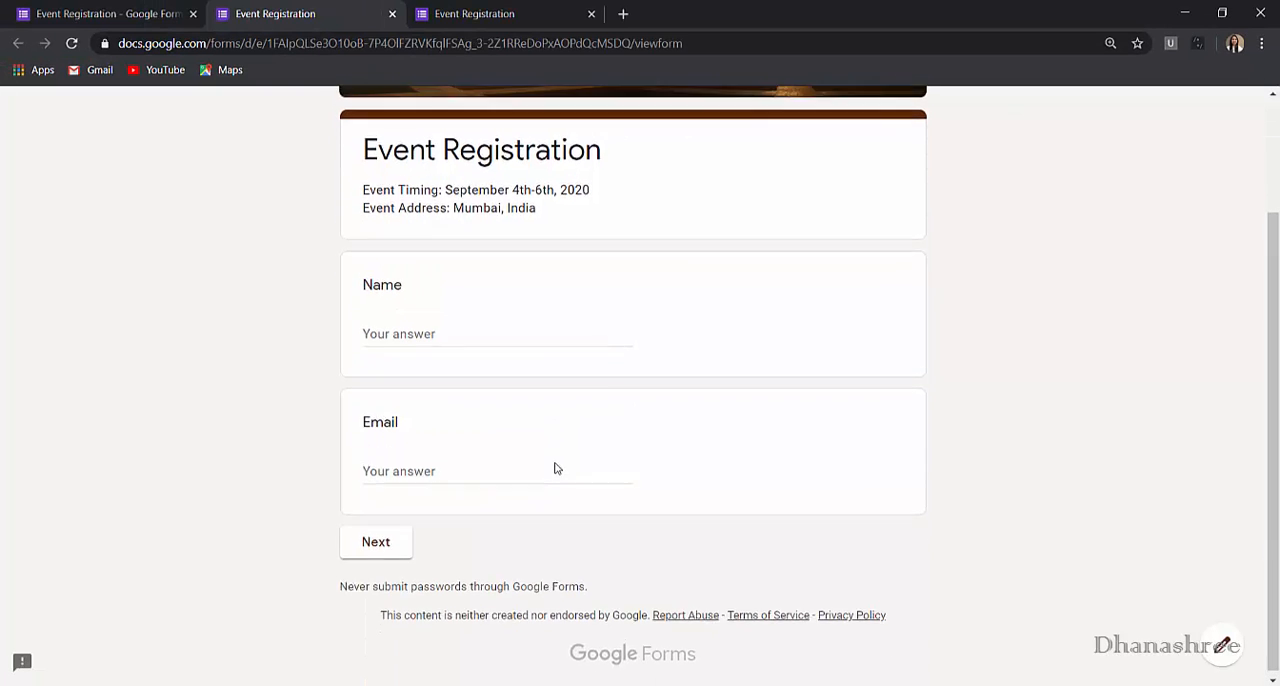
{"action": "scroll", "coordinate": [586, 492], "scroll_direction": "down", "scroll_amount": 1}
{"action": "left_click", "coordinate": [372, 538]}
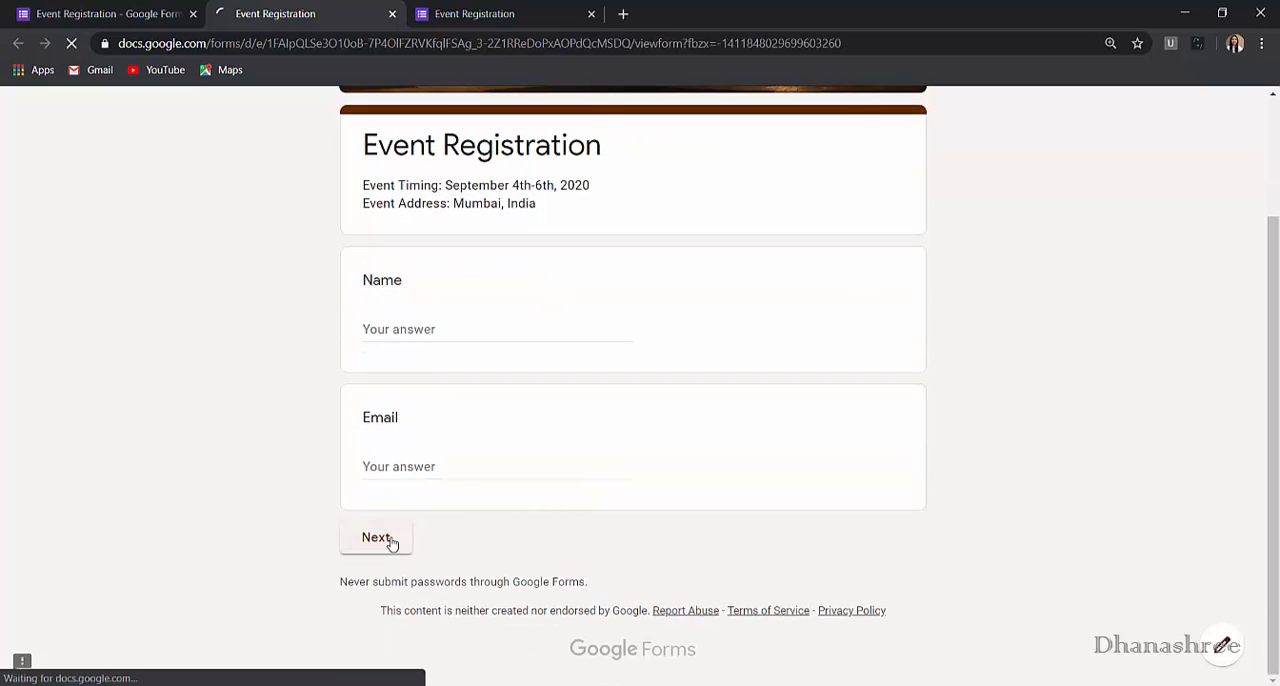
{"action": "scroll", "coordinate": [440, 371], "scroll_direction": "down", "scroll_amount": 1}
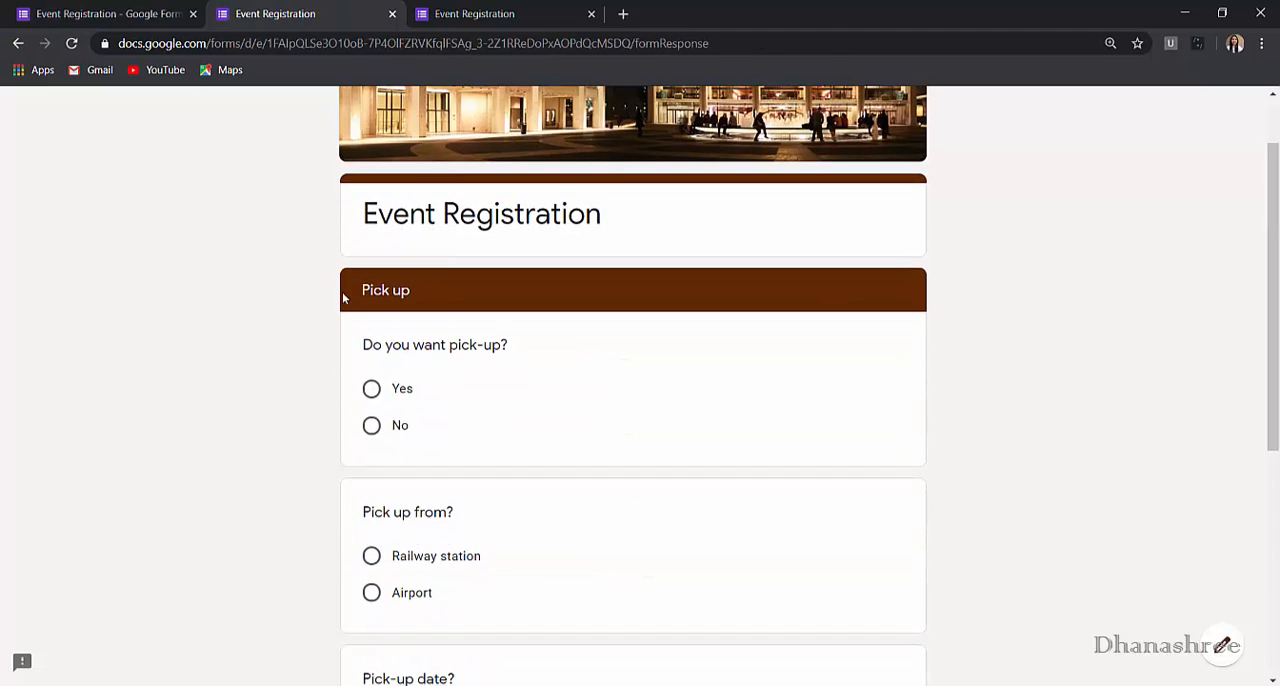
{"action": "scroll", "coordinate": [428, 456], "scroll_direction": "down", "scroll_amount": 4}
{"action": "left_click", "coordinate": [462, 556]}
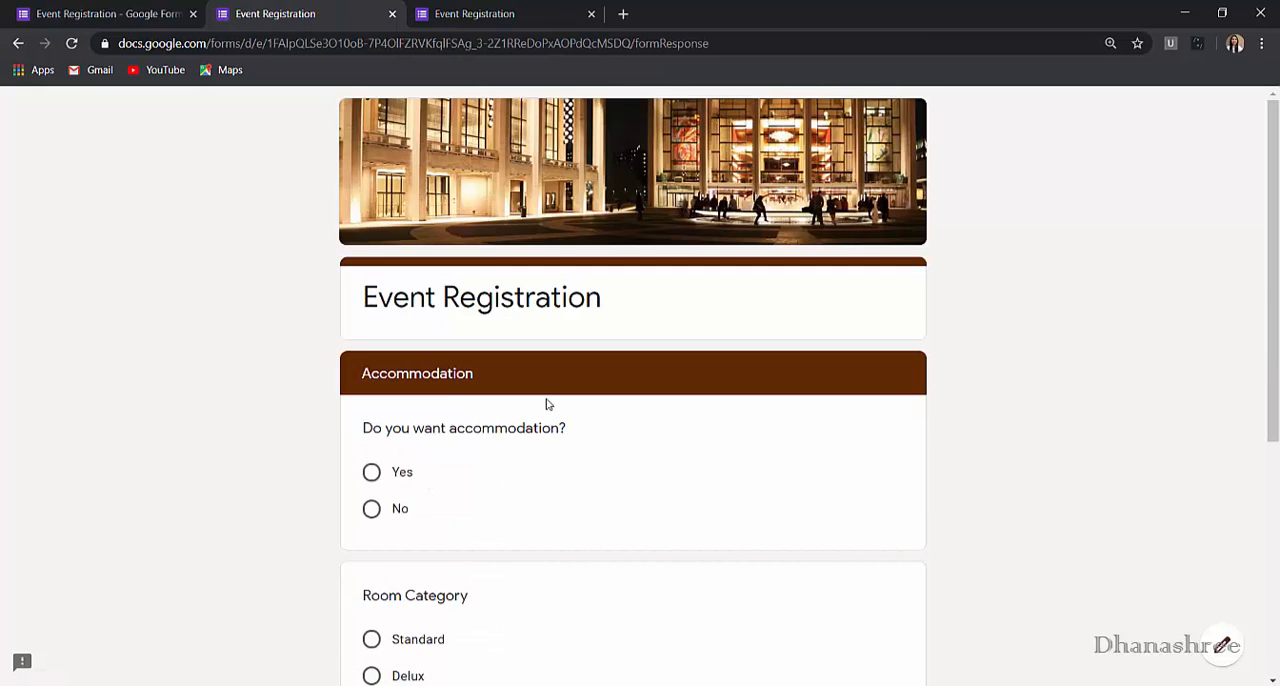
{"action": "key", "text": "ctrl+w"}
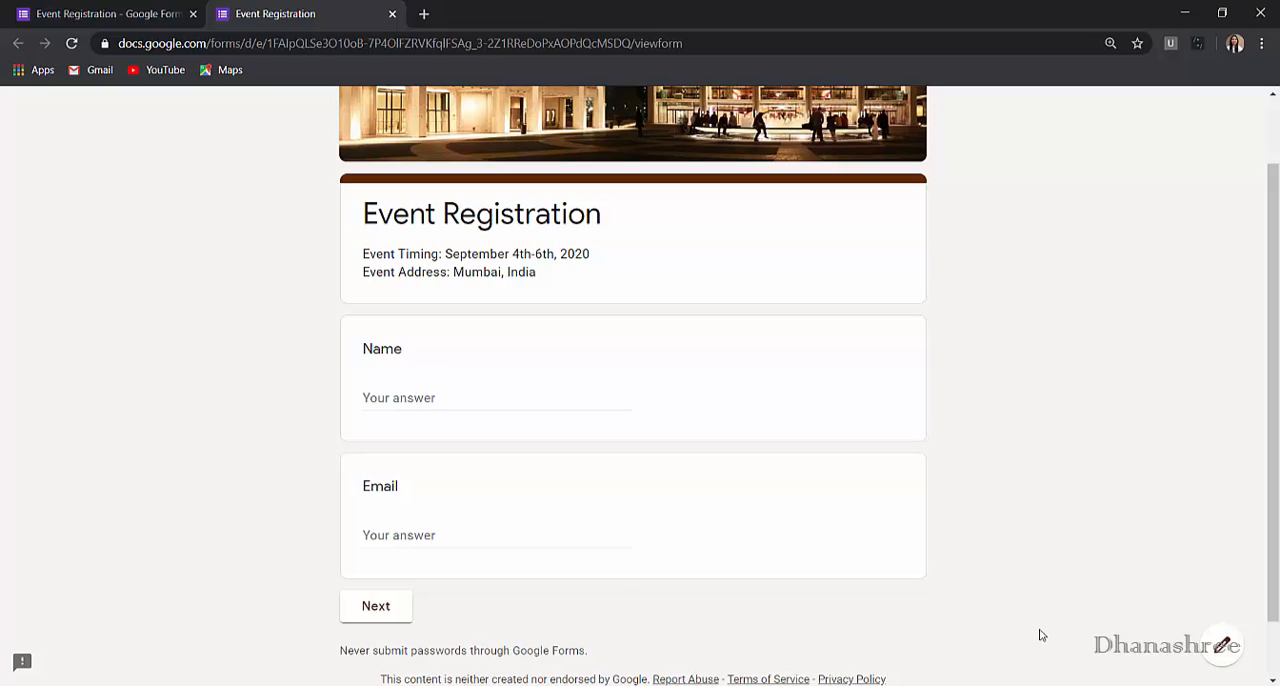
- Go through the Pick up and Accommodation pages in the remaining preview, examining how their yes/no and follow-up questions are arranged
{"action": "left_click", "coordinate": [381, 610]}
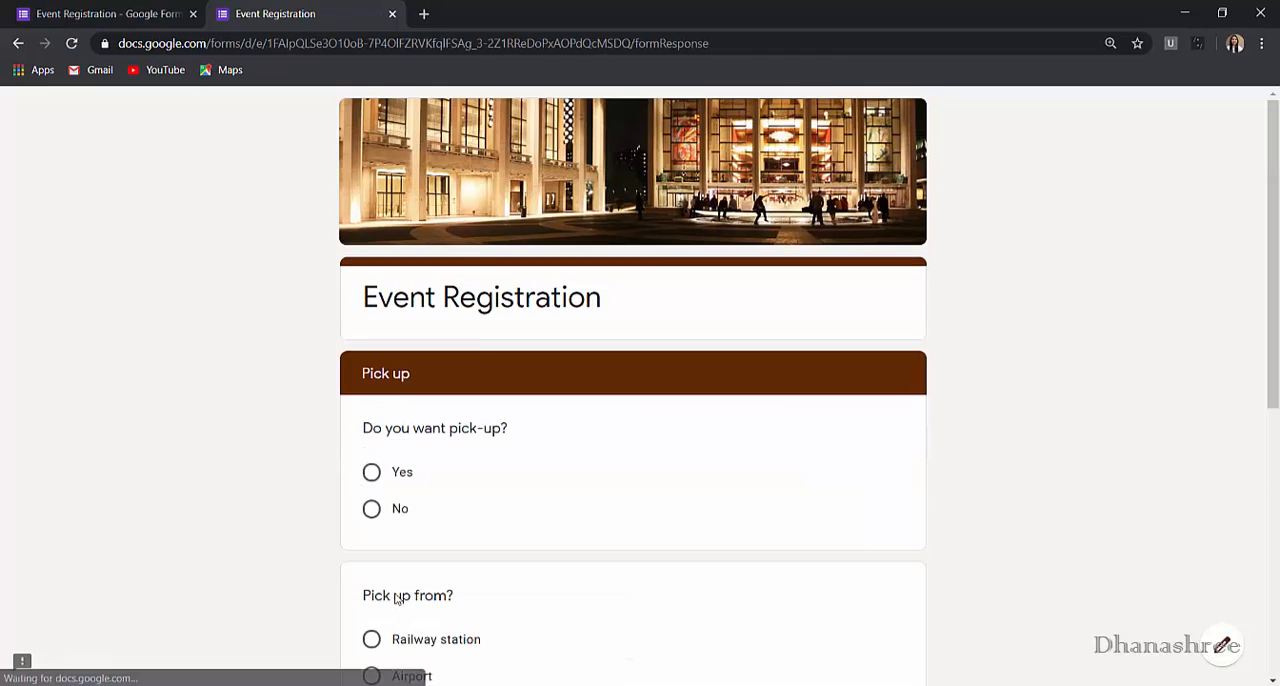
{"action": "scroll", "coordinate": [483, 364], "scroll_direction": "down", "scroll_amount": 1}
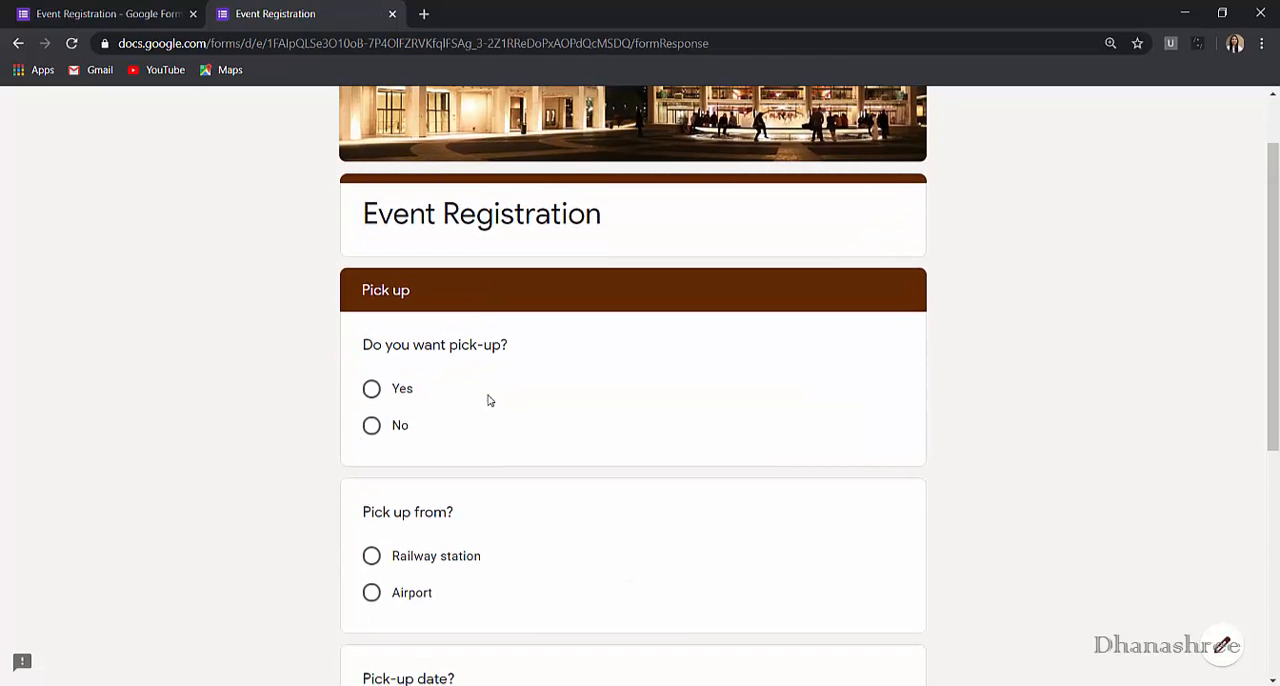
{"action": "scroll", "coordinate": [502, 441], "scroll_direction": "down", "scroll_amount": 1}
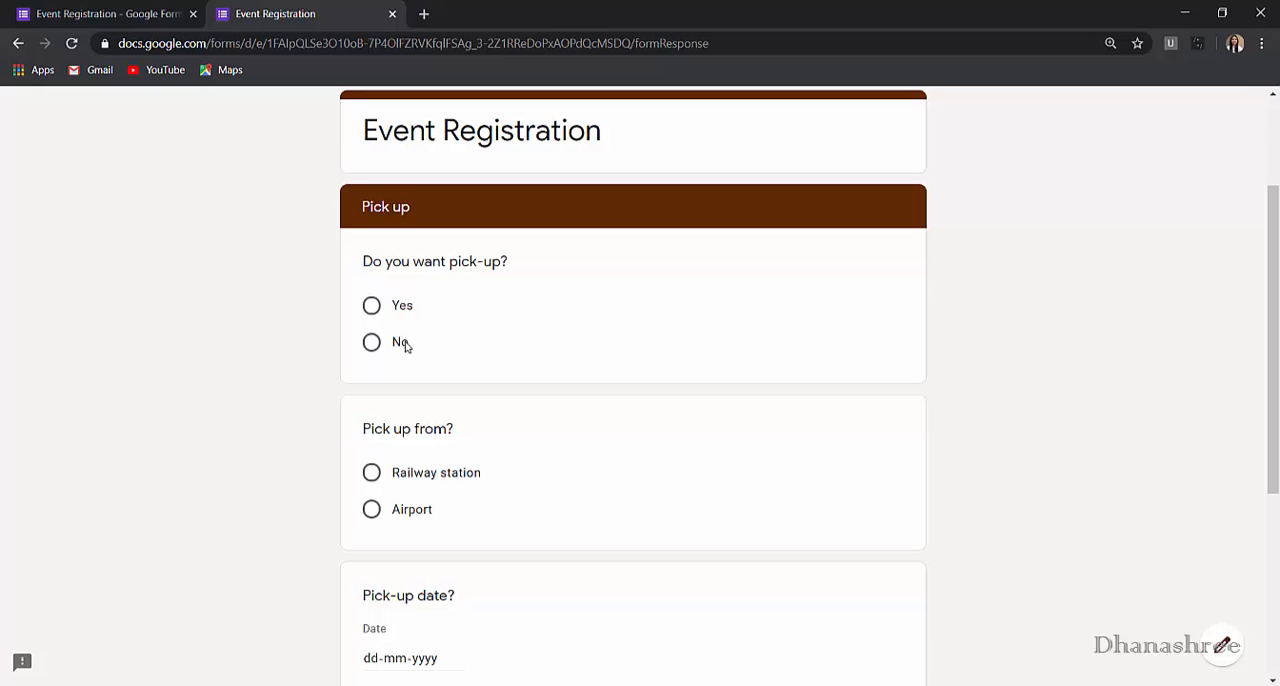
{"action": "scroll", "coordinate": [470, 440], "scroll_direction": "down", "scroll_amount": 2}
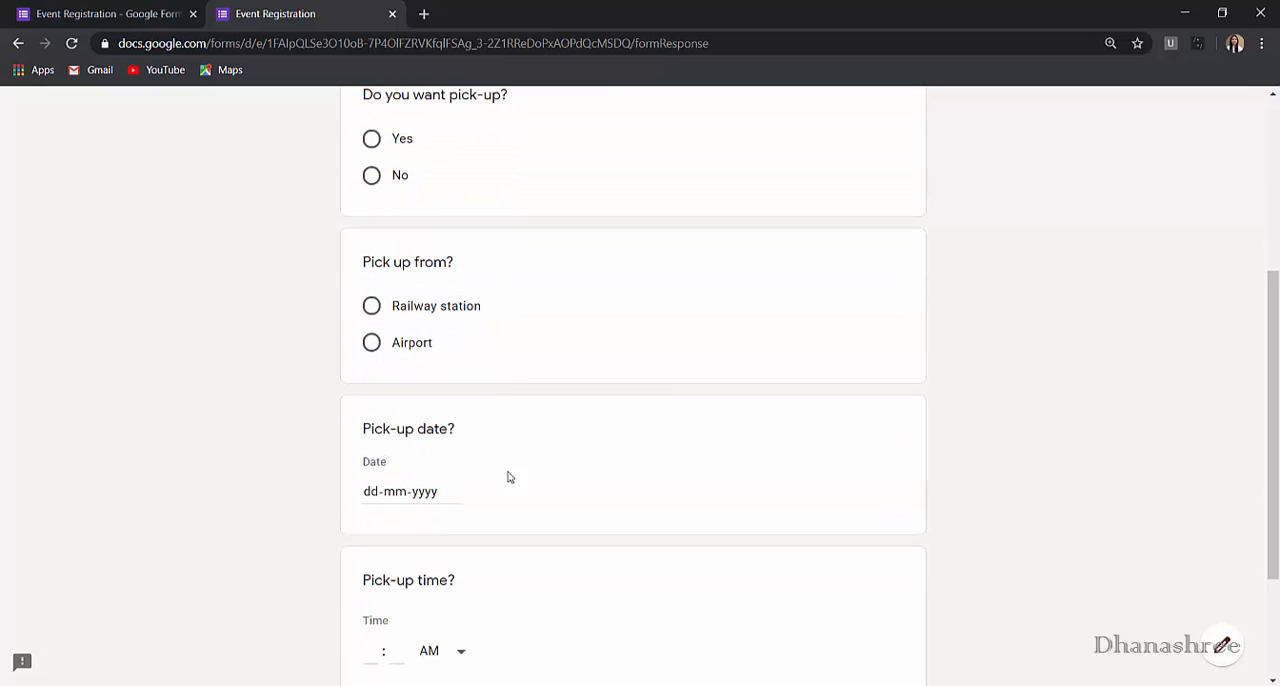
{"action": "scroll", "coordinate": [510, 584], "scroll_direction": "down", "scroll_amount": 1}
{"action": "scroll", "coordinate": [510, 585], "scroll_direction": "down", "scroll_amount": 1}
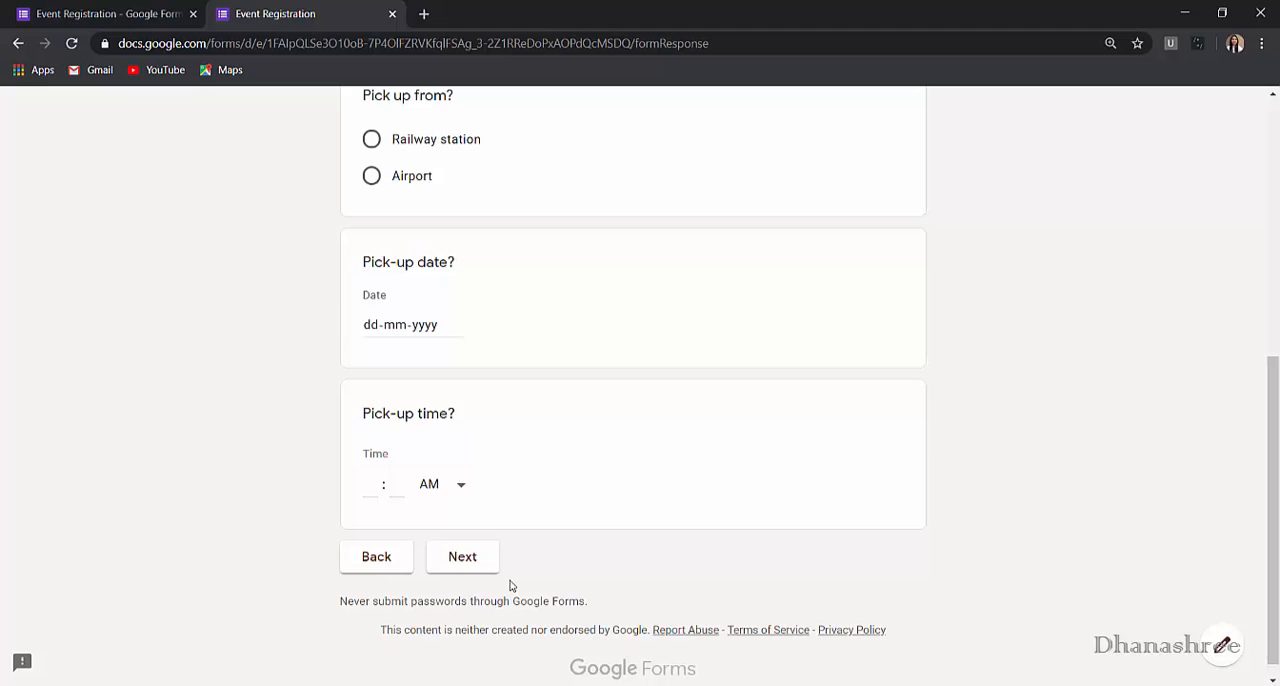
{"action": "left_click", "coordinate": [462, 558]}
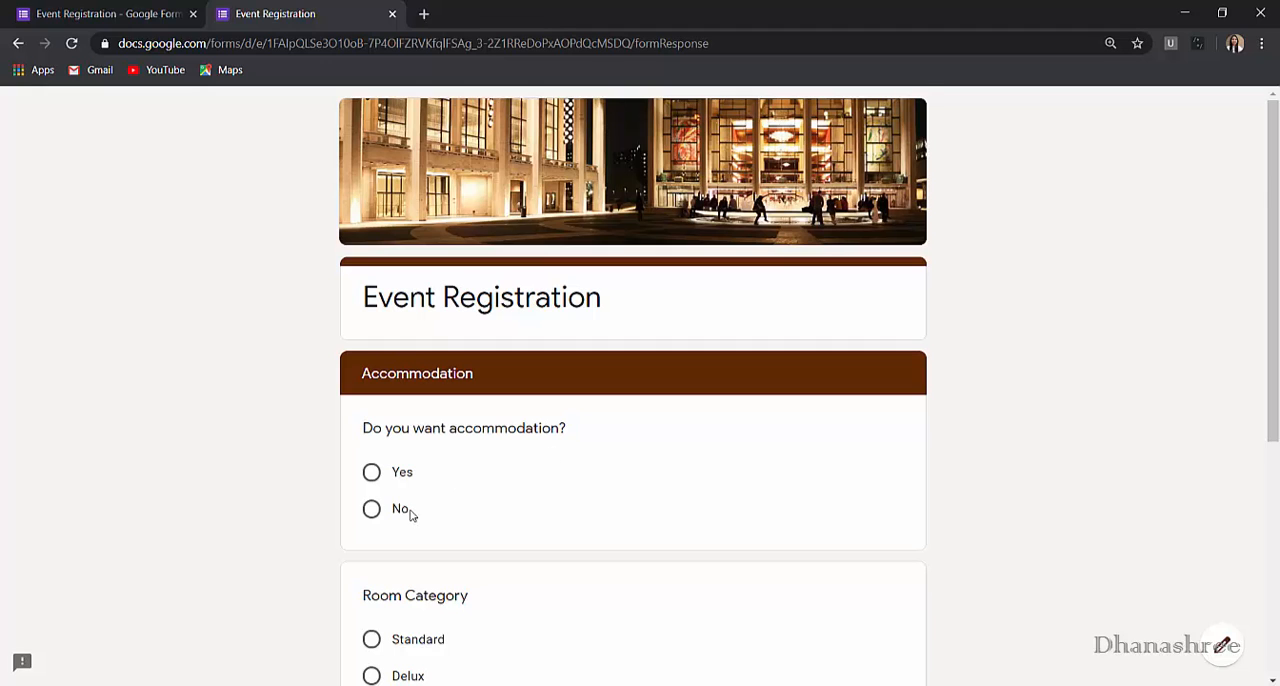
{"action": "scroll", "coordinate": [428, 580], "scroll_direction": "down", "scroll_amount": 4}
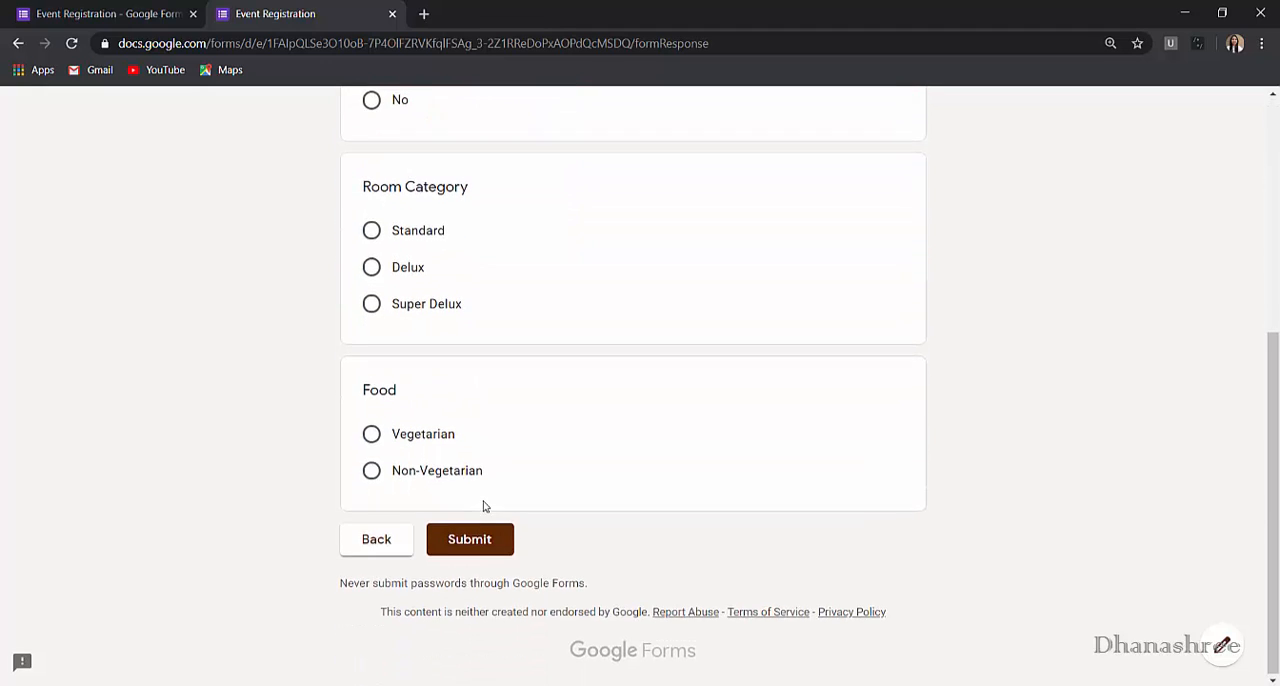
{"action": "scroll", "coordinate": [483, 506], "scroll_direction": "up", "scroll_amount": 3}
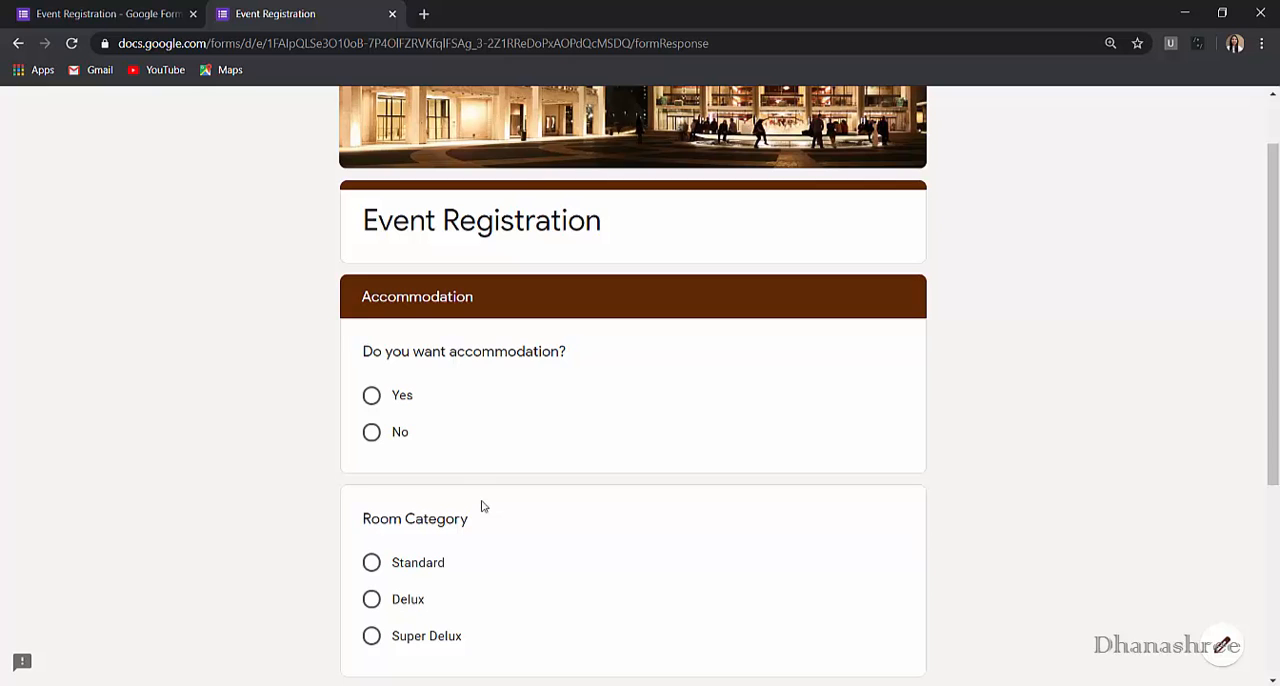
- Return to the form editor and view the navigation choices offered after section 1, keeping the current one
{"action": "left_click", "coordinate": [130, 14]}
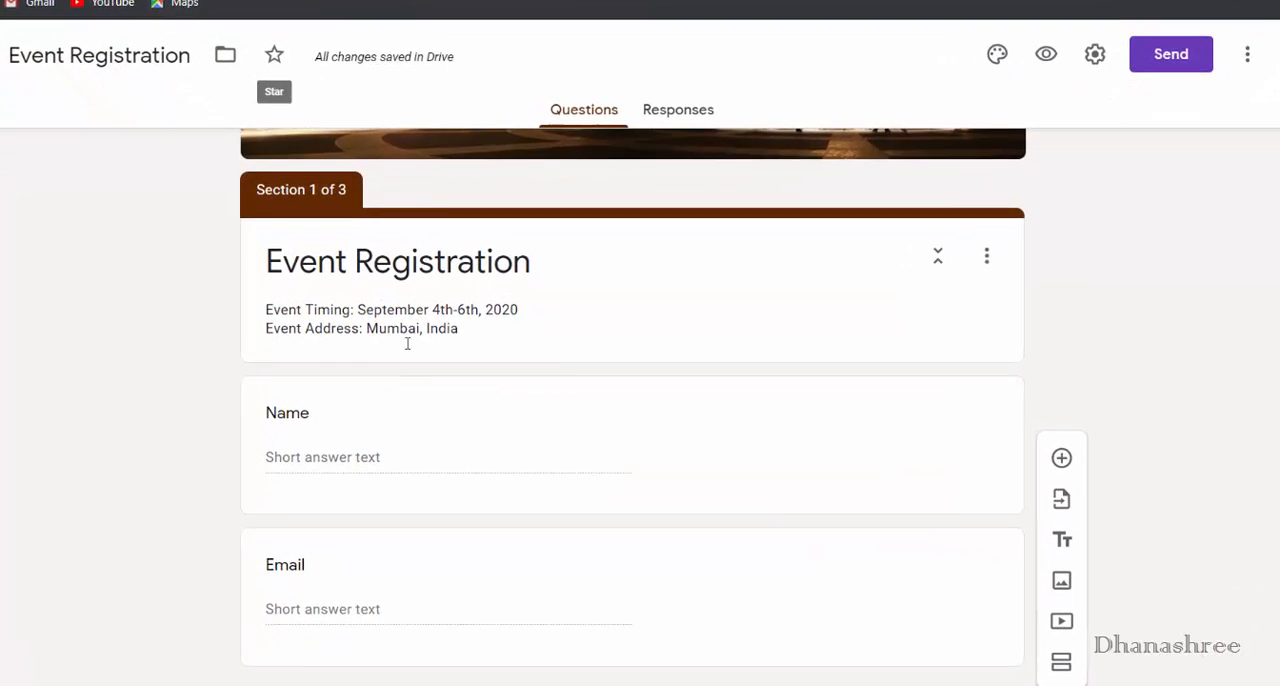
{"action": "scroll", "coordinate": [488, 381], "scroll_direction": "down", "scroll_amount": 3}
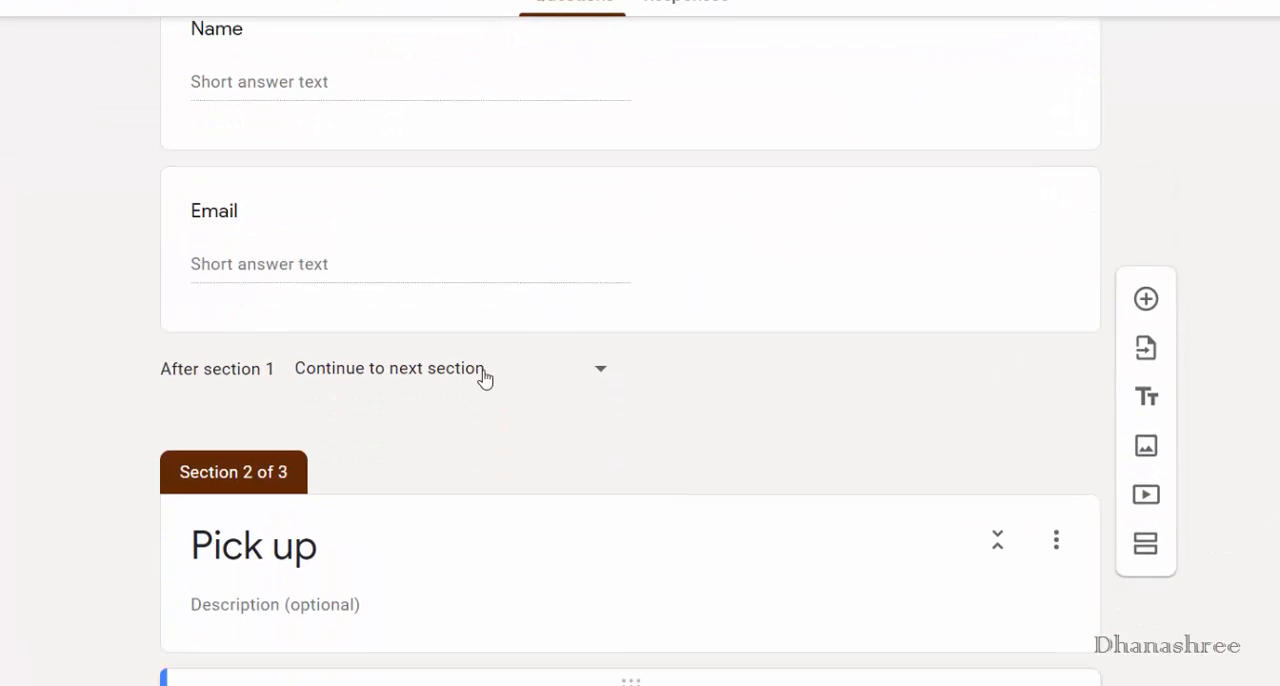
{"action": "left_click", "coordinate": [601, 367]}
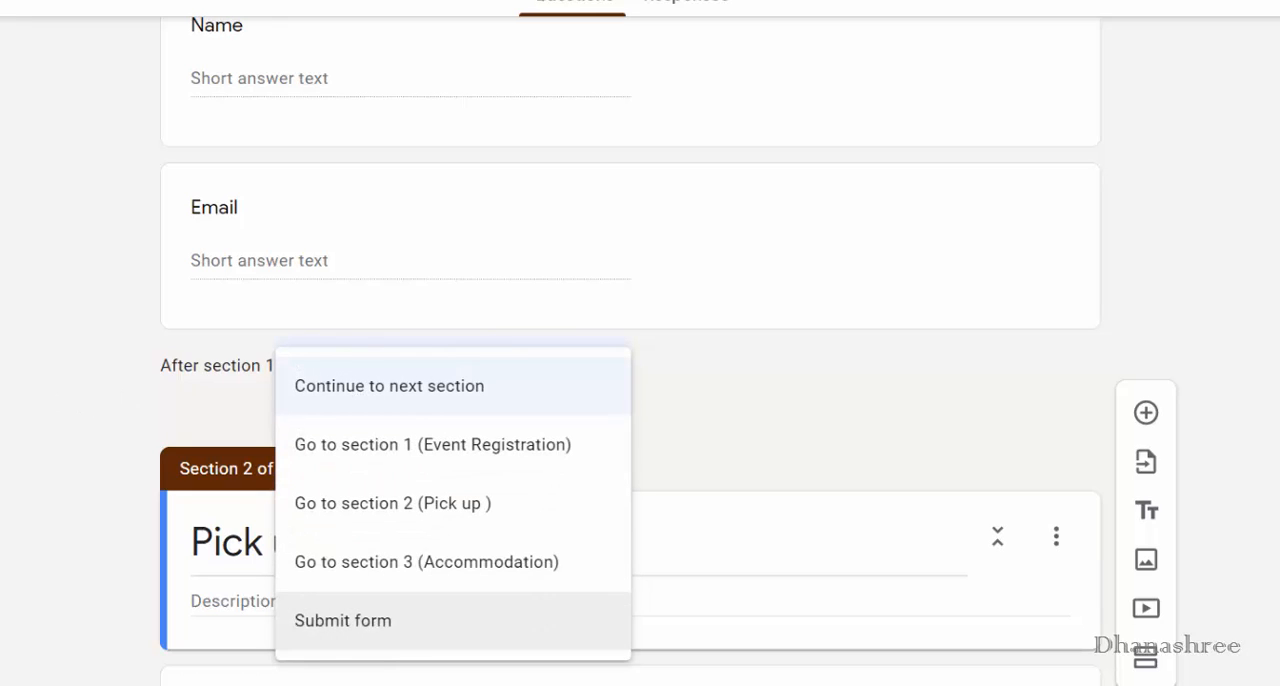
{"action": "left_click", "coordinate": [779, 467]}
- Collapse the Pick up section and move its "Do you want pick-up?" question to the end of section 1
{"action": "scroll", "coordinate": [502, 317], "scroll_direction": "up", "scroll_amount": 1}
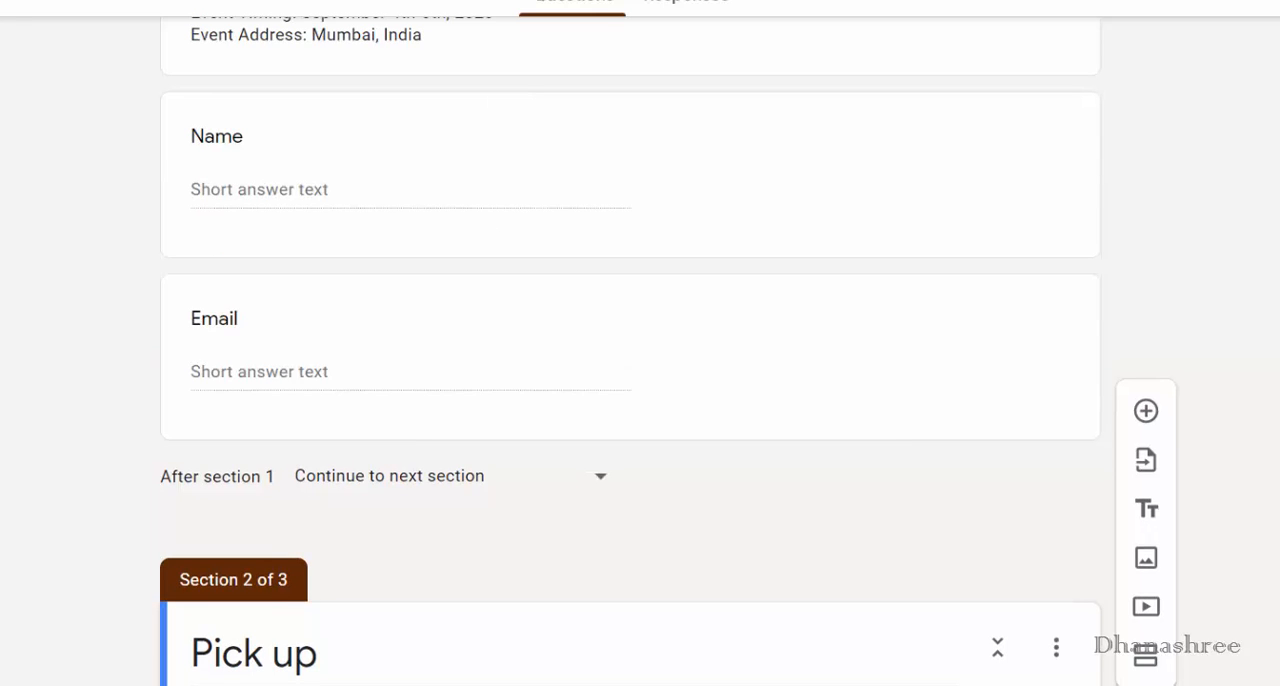
{"action": "scroll", "coordinate": [977, 360], "scroll_direction": "down", "scroll_amount": 3}
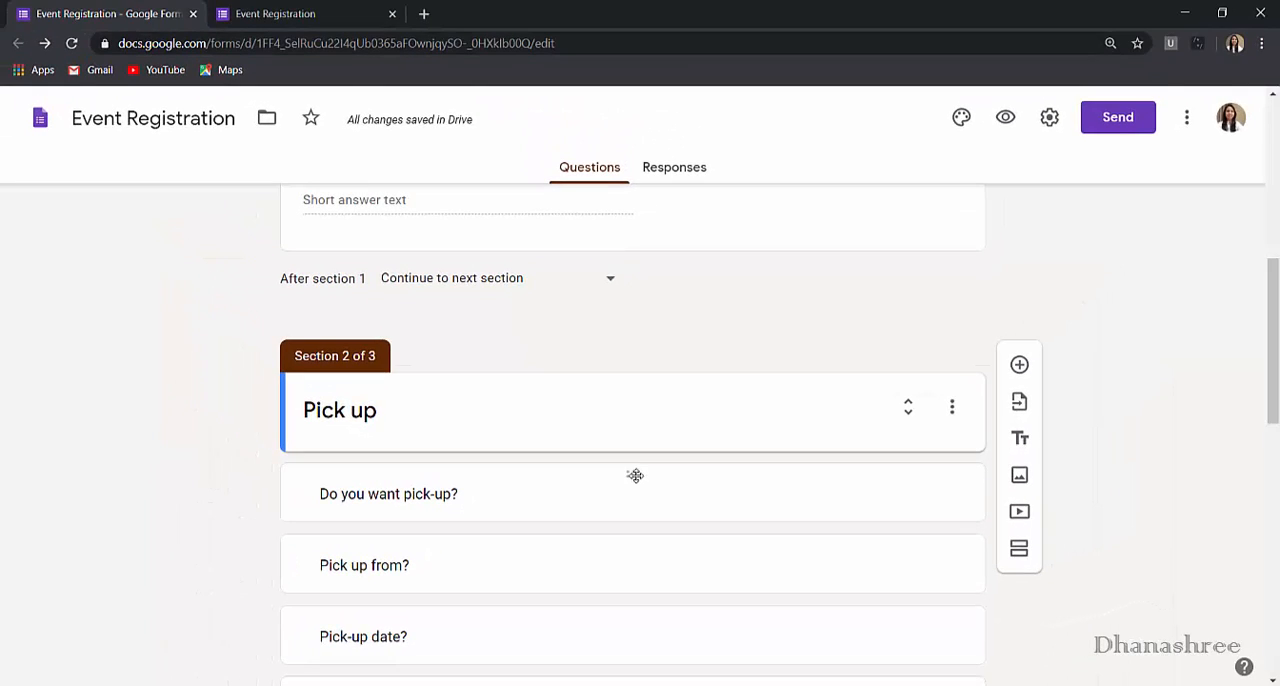
{"action": "left_click_drag", "start_coordinate": [635, 474], "coordinate": [640, 357]}
- Collapse the Accommodation section and move its "Do you want accommodation?" question to section 1, directly below the "Do you want pick-up?" question
{"action": "scroll", "coordinate": [711, 531], "scroll_direction": "down", "scroll_amount": 3}
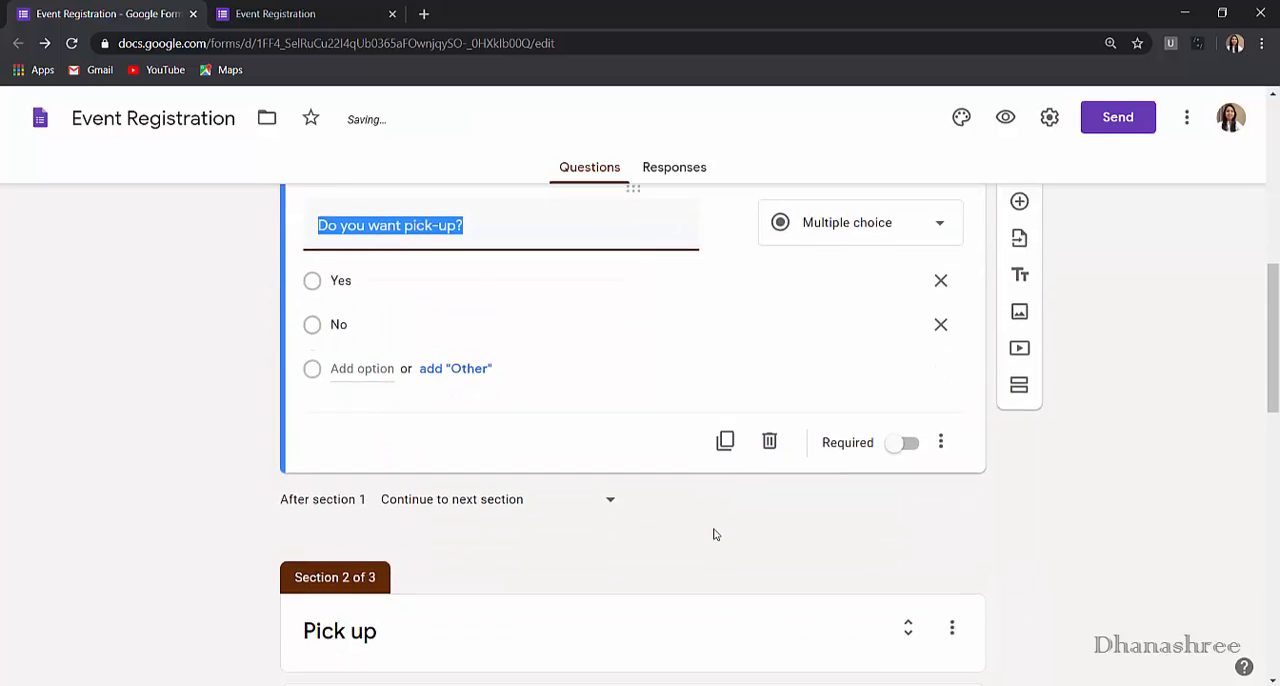
{"action": "scroll", "coordinate": [713, 529], "scroll_direction": "down", "scroll_amount": 4}
{"action": "left_click", "coordinate": [908, 374]}
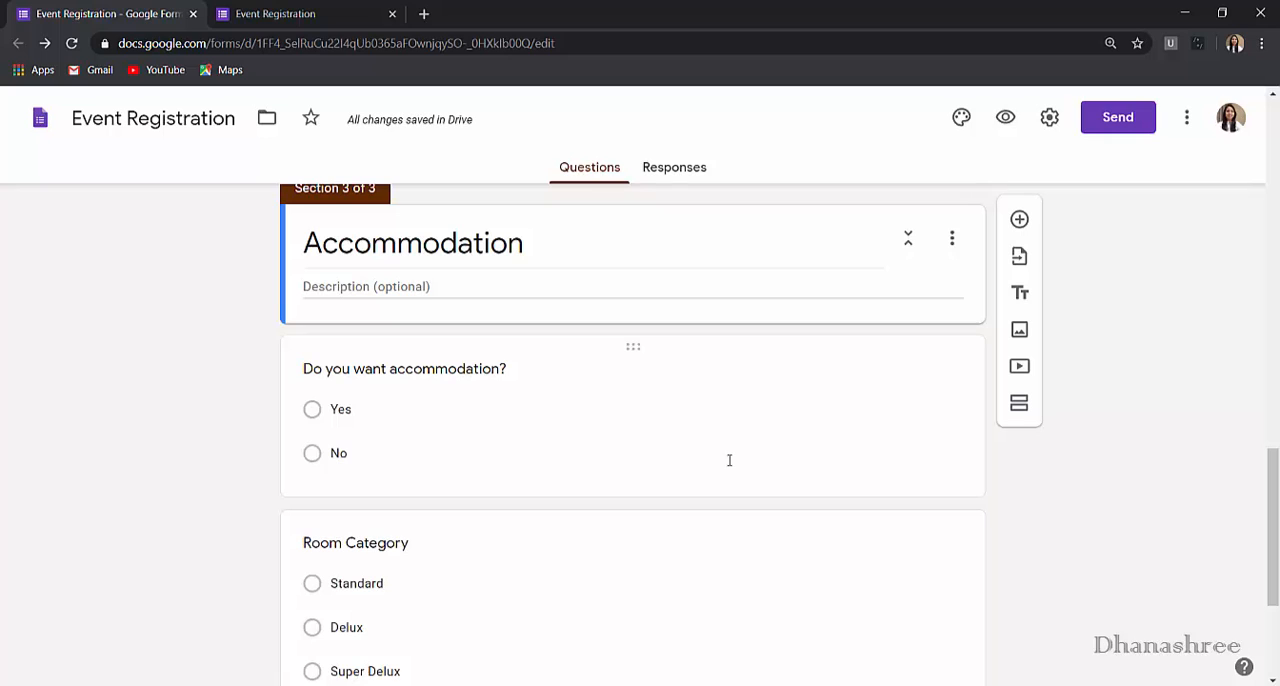
{"action": "left_click", "coordinate": [908, 240]}
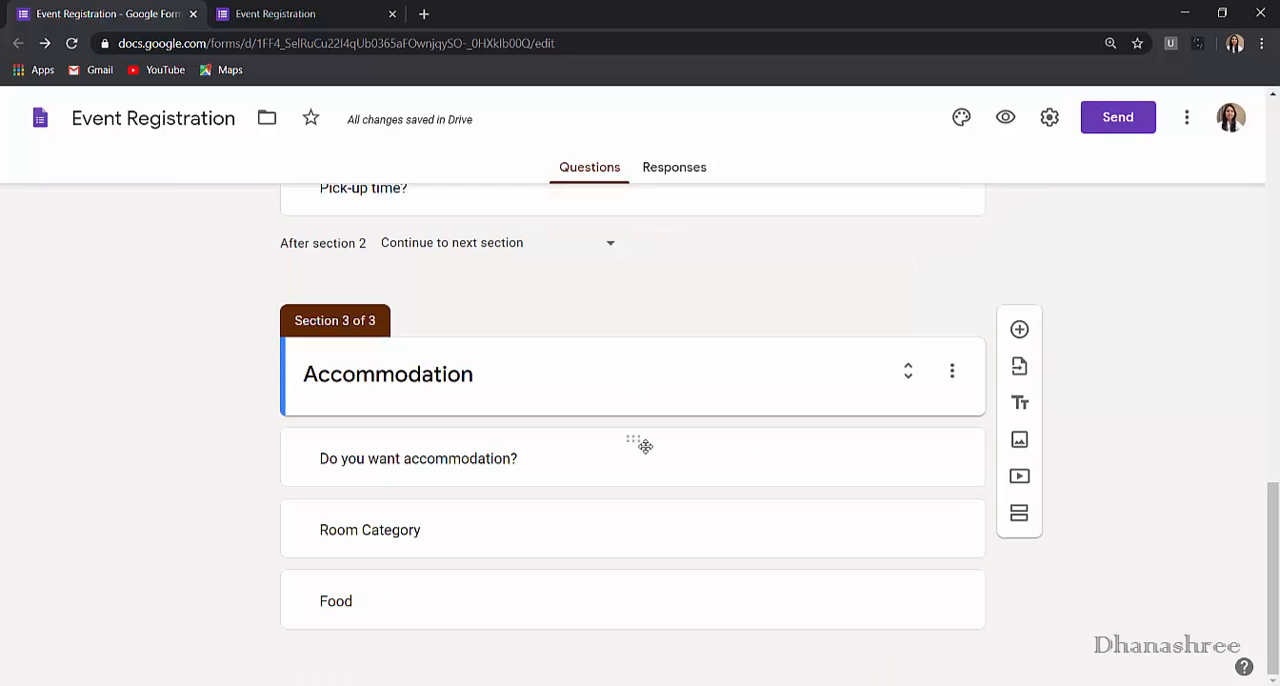
{"action": "left_click_drag", "start_coordinate": [634, 443], "coordinate": [634, 417]}
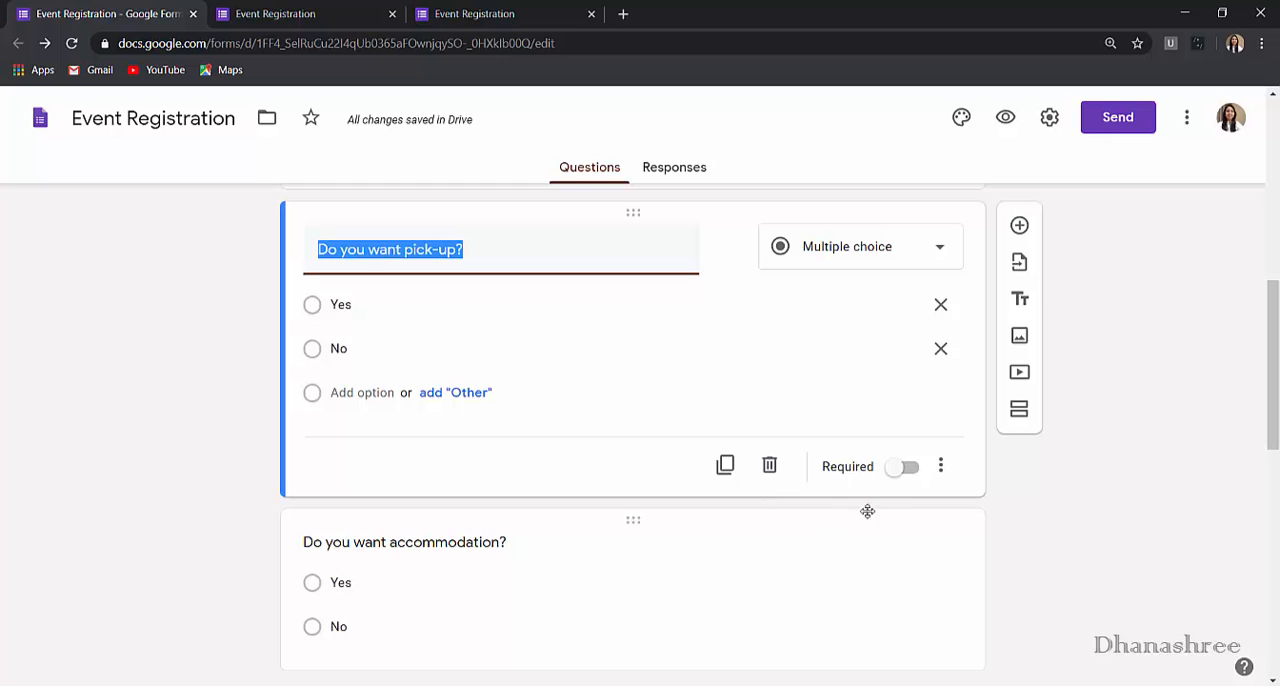
- Add a section break after "Do you want pick-up?" so the "Do you want accommodation?" question sits in its own section
{"action": "left_click", "coordinate": [1028, 407]}
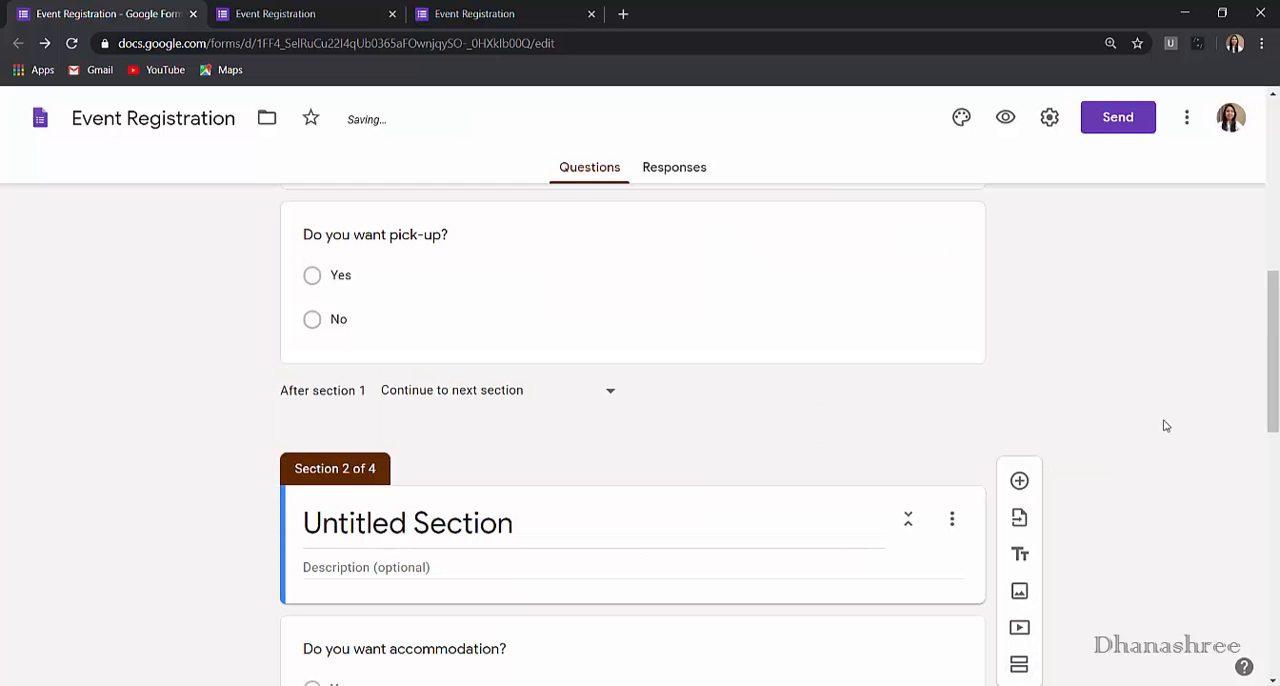
{"action": "scroll", "coordinate": [1028, 550], "scroll_direction": "up", "scroll_amount": 5}
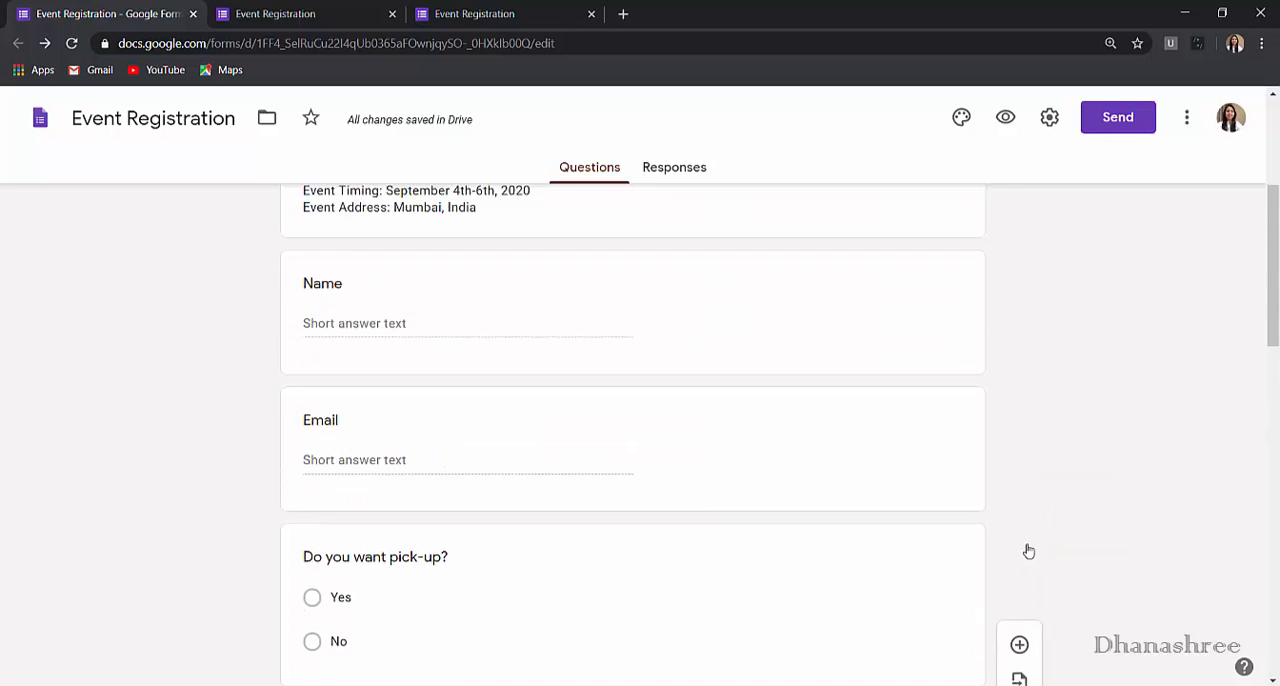
{"action": "scroll", "coordinate": [1035, 555], "scroll_direction": "down", "scroll_amount": 3}
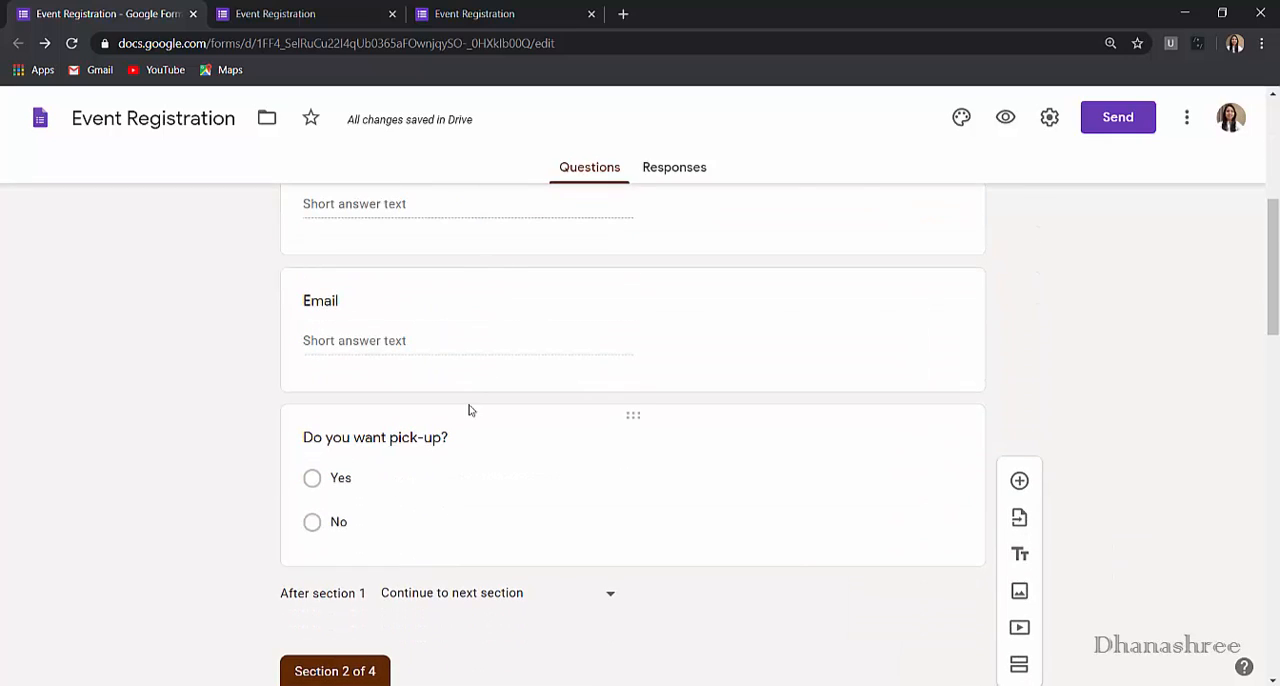
- Enable answer-based navigation for the pick-up question, sending Yes to section 3 (Pick up) and No to section 2 (Untitled Section)
{"action": "left_click", "coordinate": [389, 469]}
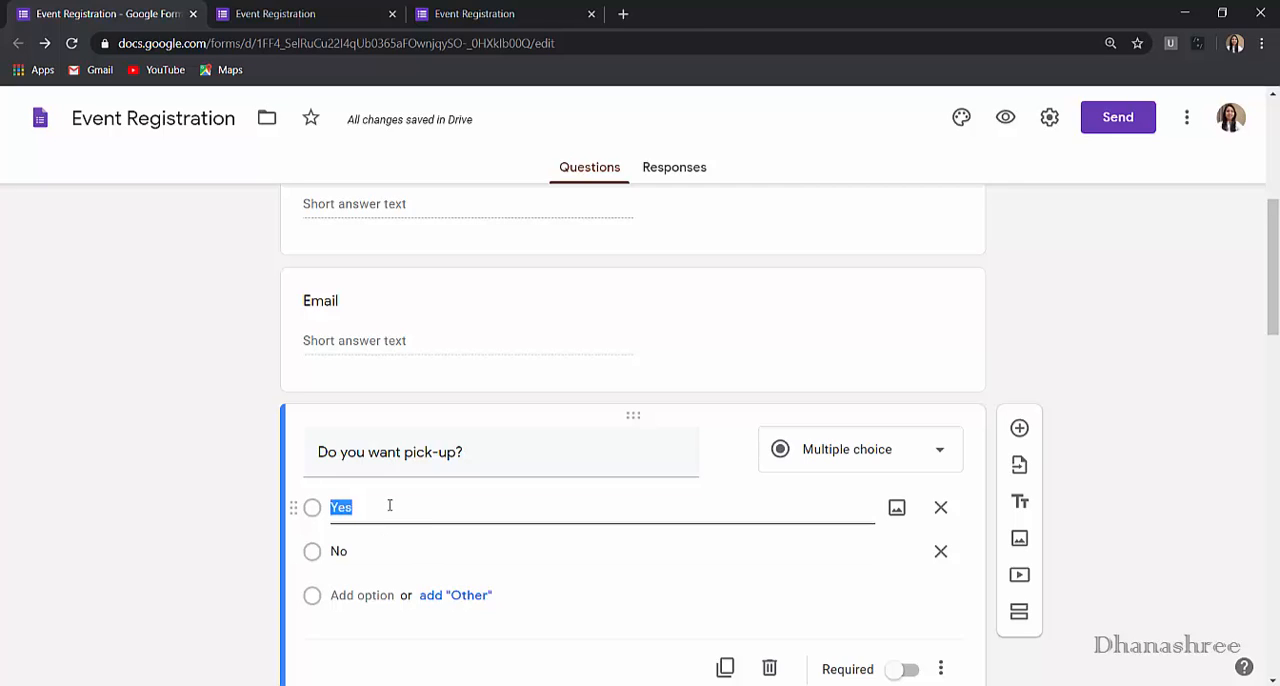
{"action": "scroll", "coordinate": [957, 606], "scroll_direction": "down", "scroll_amount": 1}
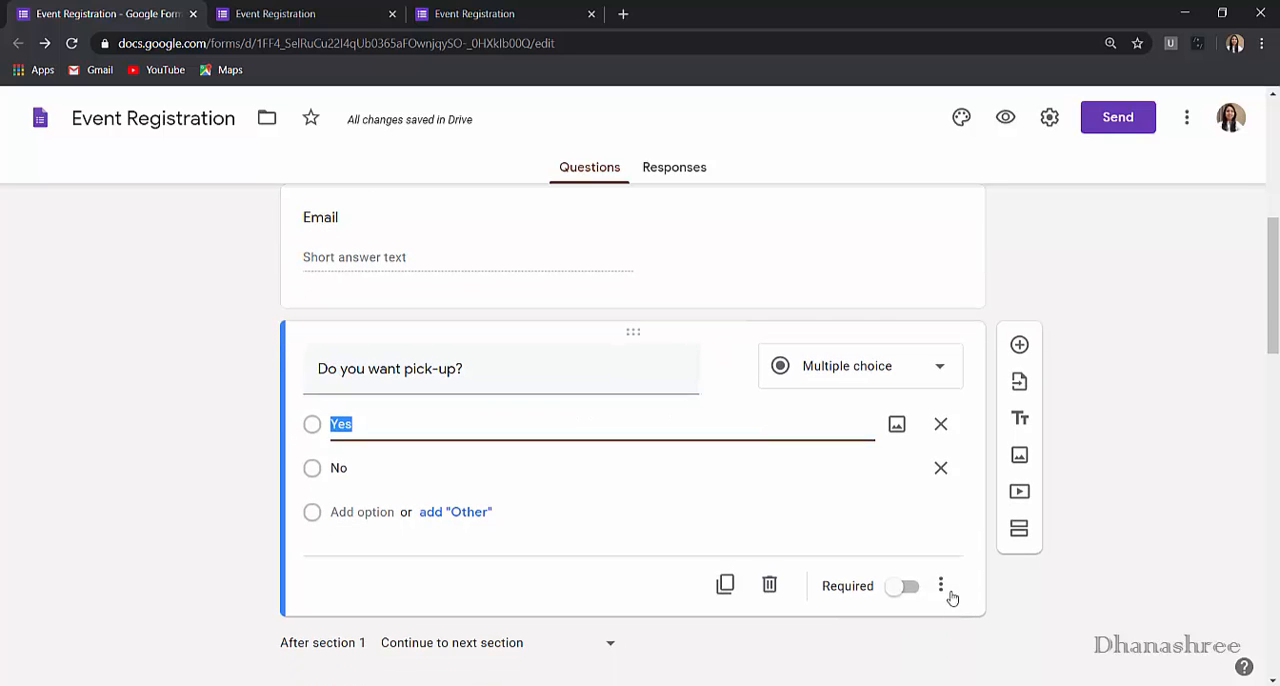
{"action": "left_click", "coordinate": [943, 587]}
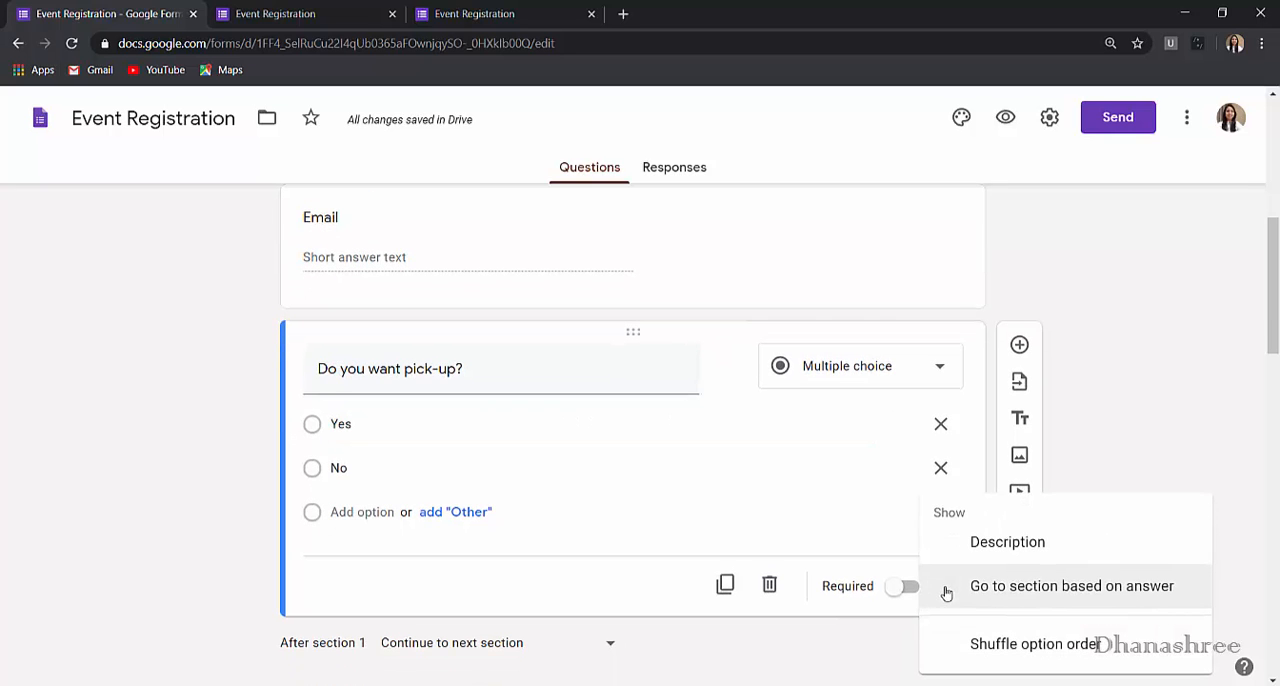
{"action": "left_click", "coordinate": [1102, 588]}
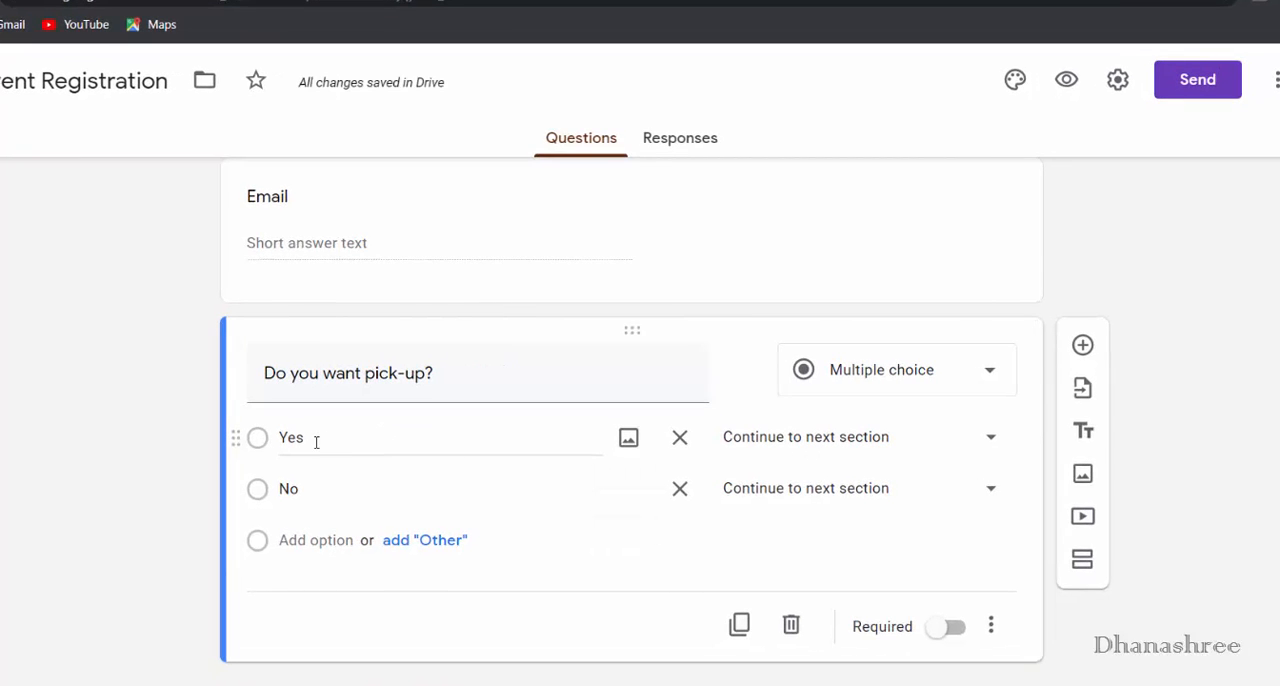
{"action": "left_click", "coordinate": [951, 446]}
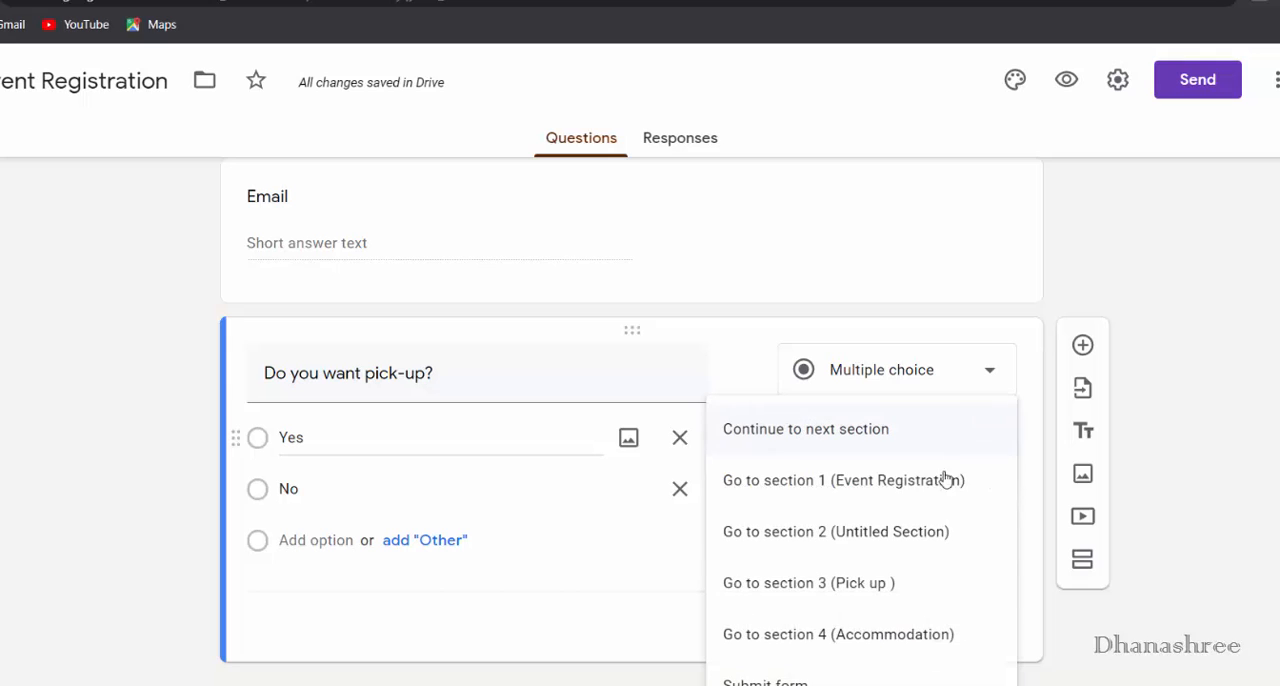
{"action": "left_click", "coordinate": [880, 598]}
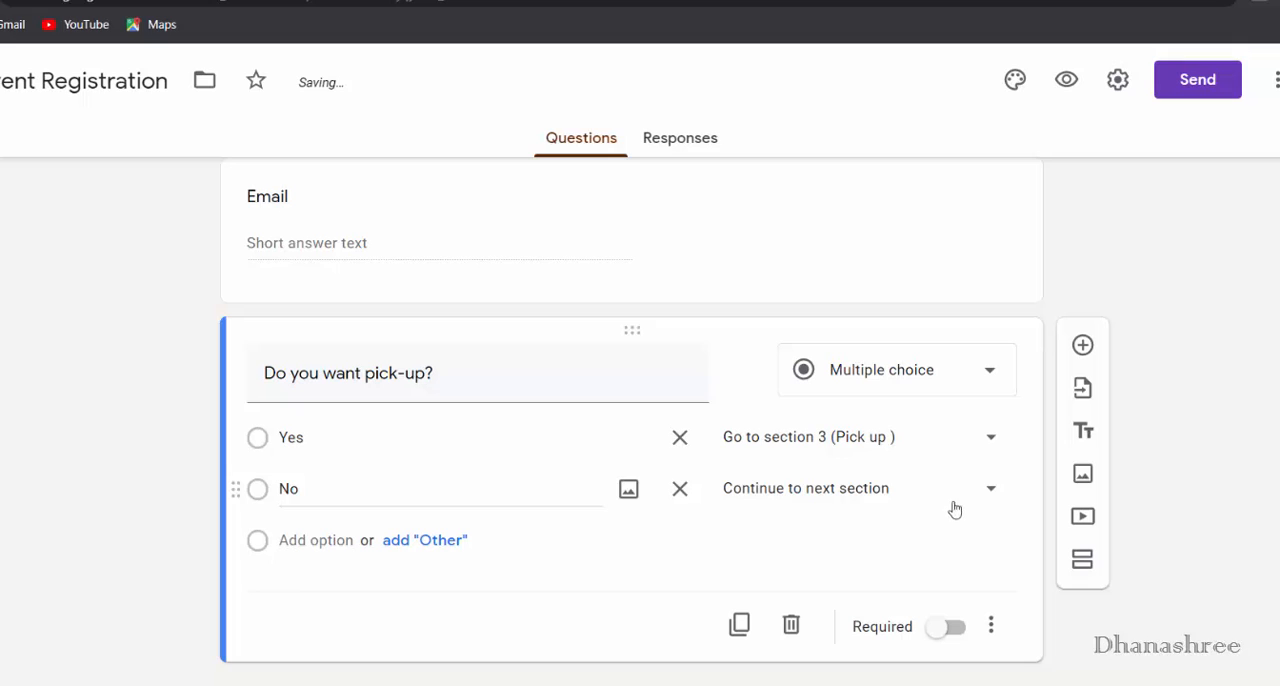
{"action": "left_click", "coordinate": [988, 490]}
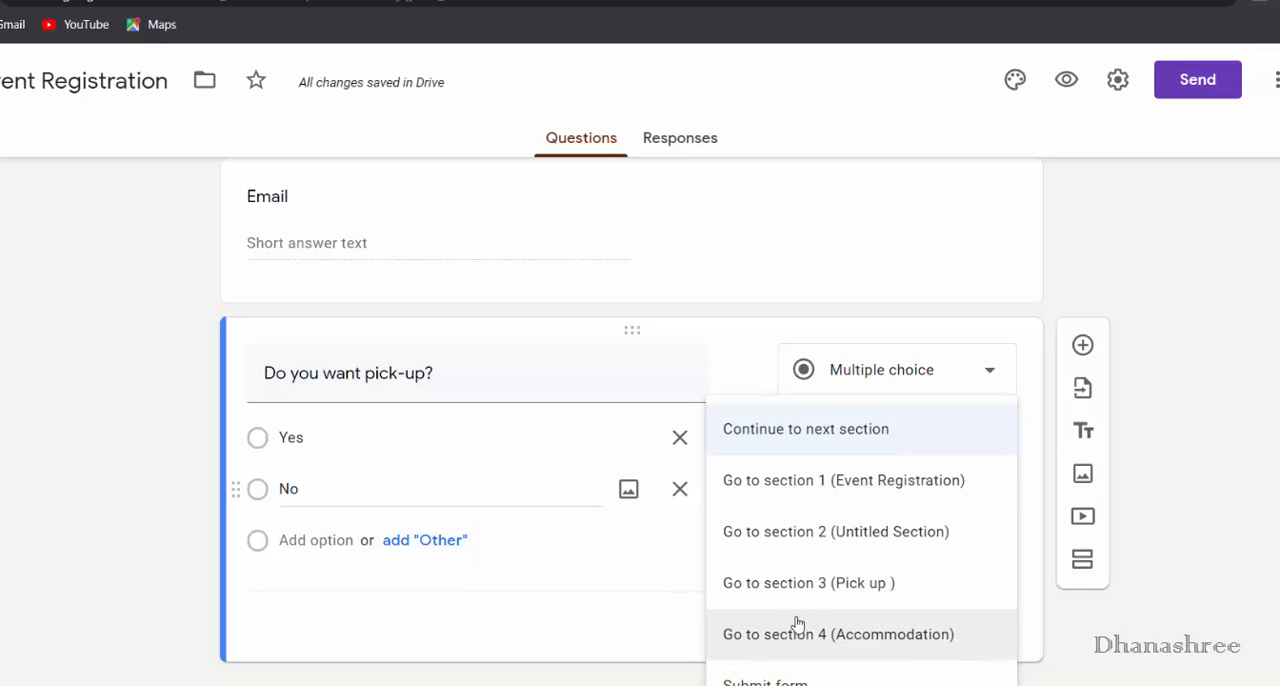
{"action": "left_click", "coordinate": [909, 546]}
- Enable answer-based navigation for the accommodation question, sending Yes to section 4 (Accommodation) and No to Submit form
{"action": "scroll", "coordinate": [477, 425], "scroll_direction": "down", "scroll_amount": 5}
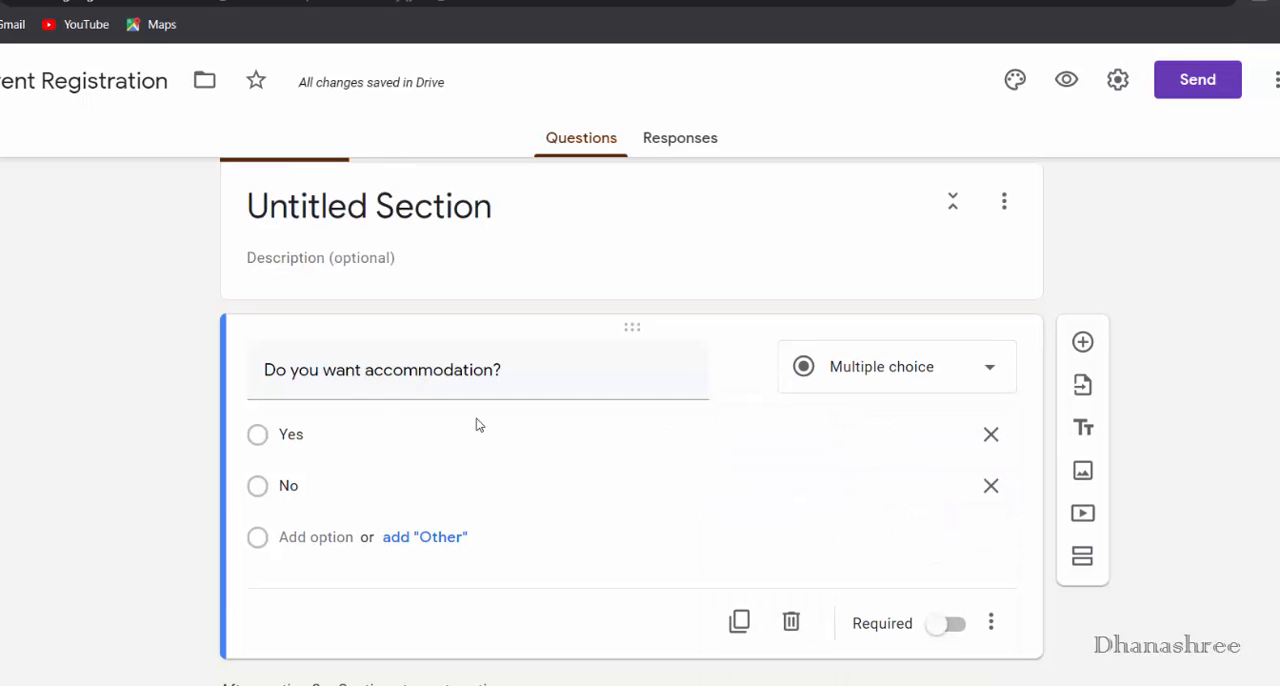
{"action": "left_click", "coordinate": [990, 623]}
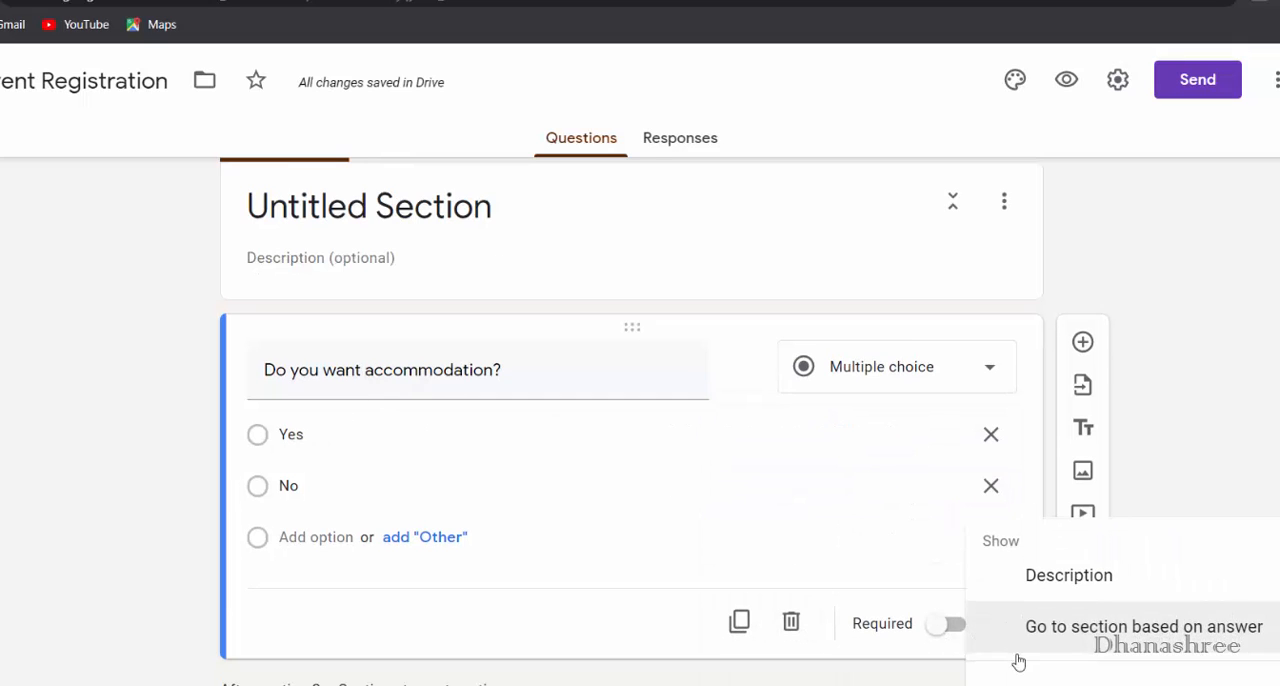
{"action": "left_click", "coordinate": [1040, 640]}
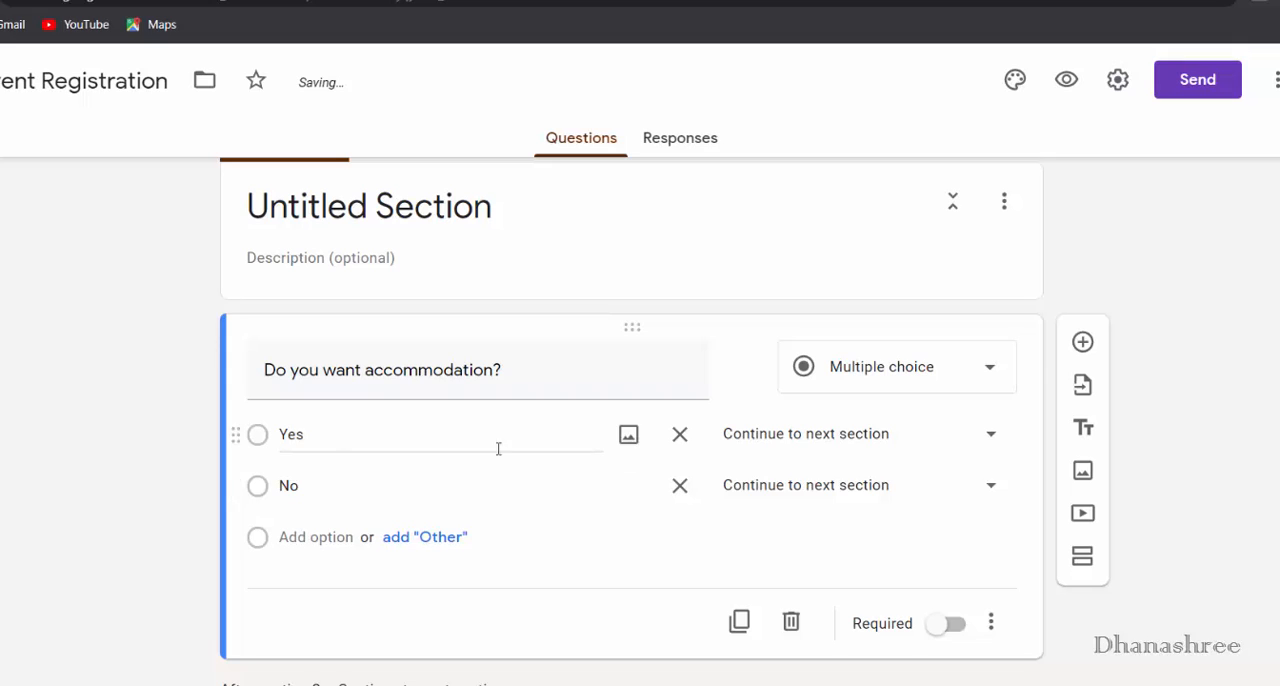
{"action": "left_click", "coordinate": [850, 437]}
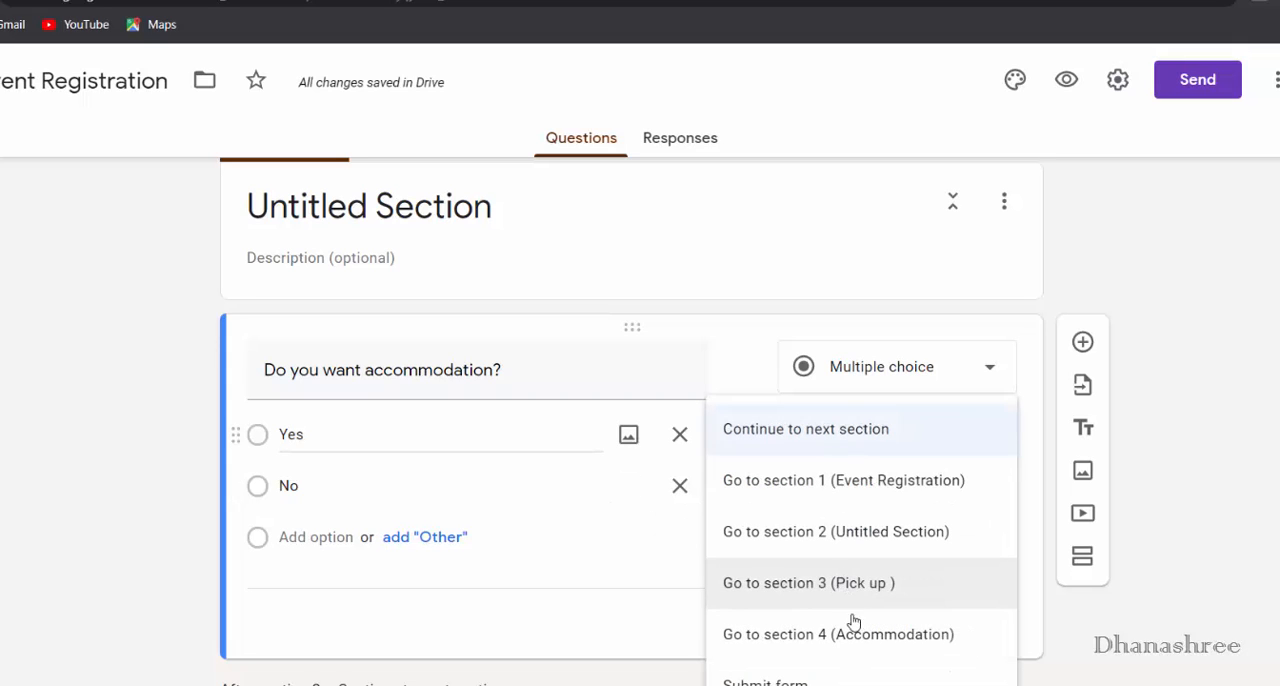
{"action": "left_click", "coordinate": [903, 638]}
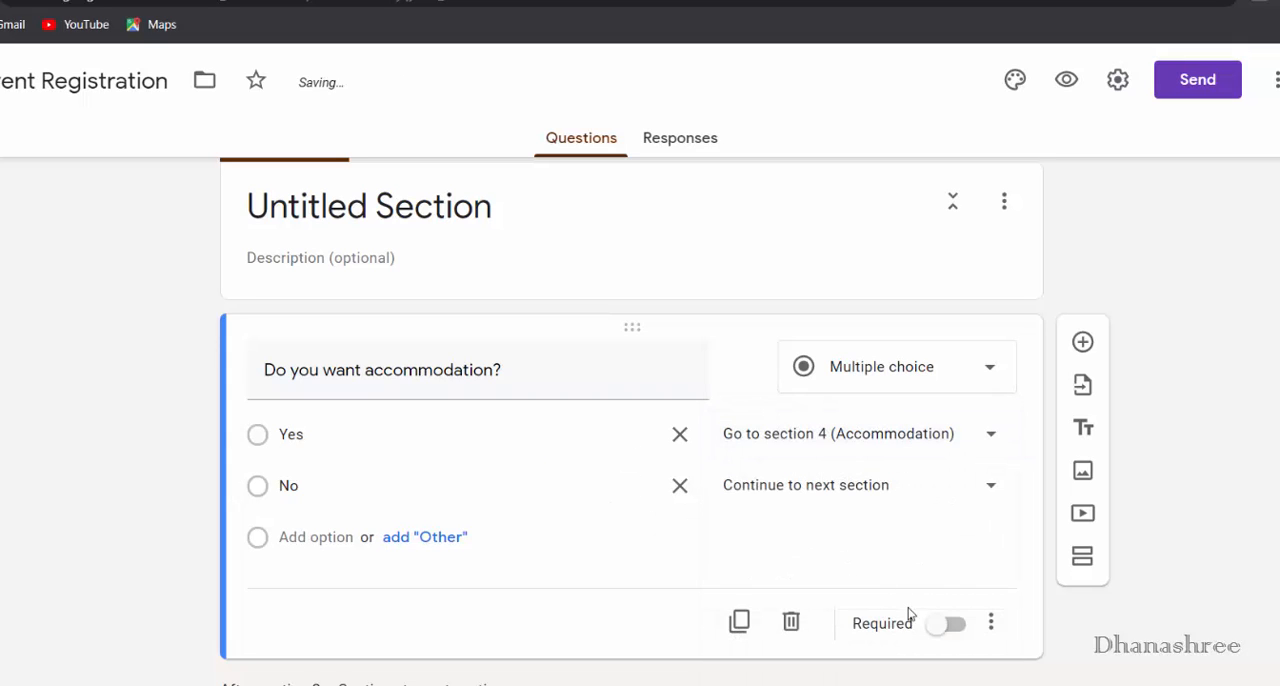
{"action": "left_click", "coordinate": [955, 486]}
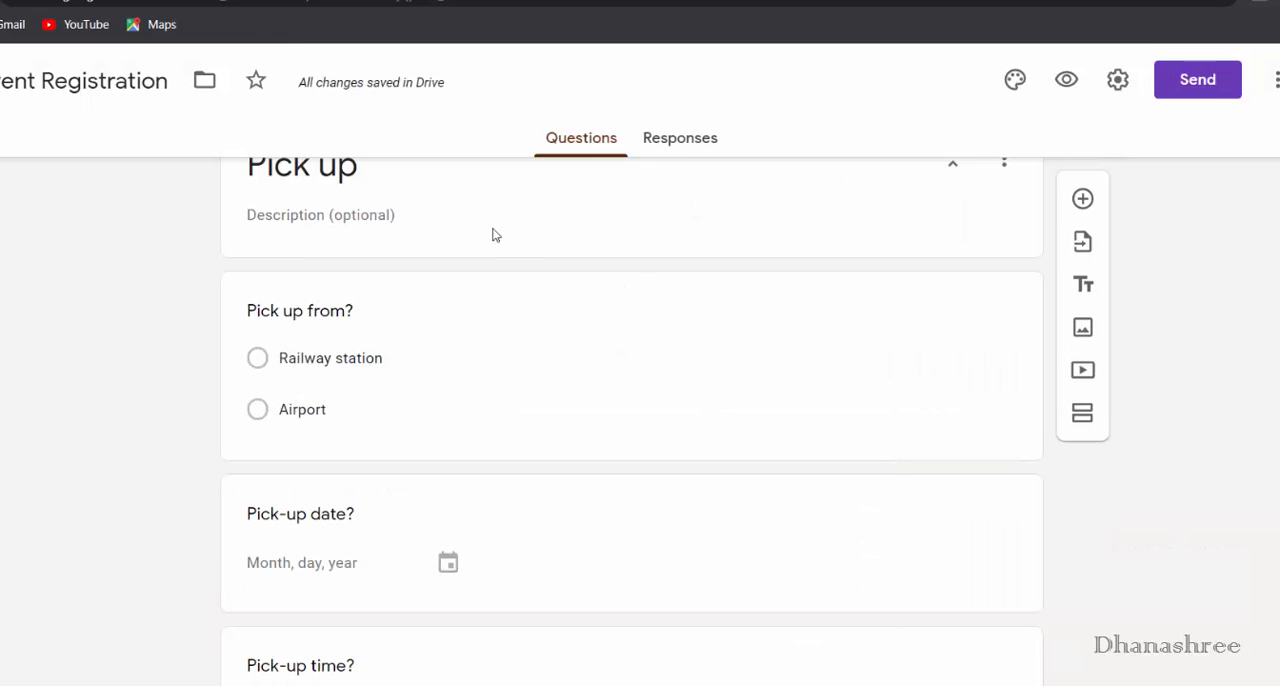
- Set the navigation after section 3 (Pick up) to go to section 2 (Untitled Section)
{"action": "scroll", "coordinate": [384, 375], "scroll_direction": "down", "scroll_amount": 3}
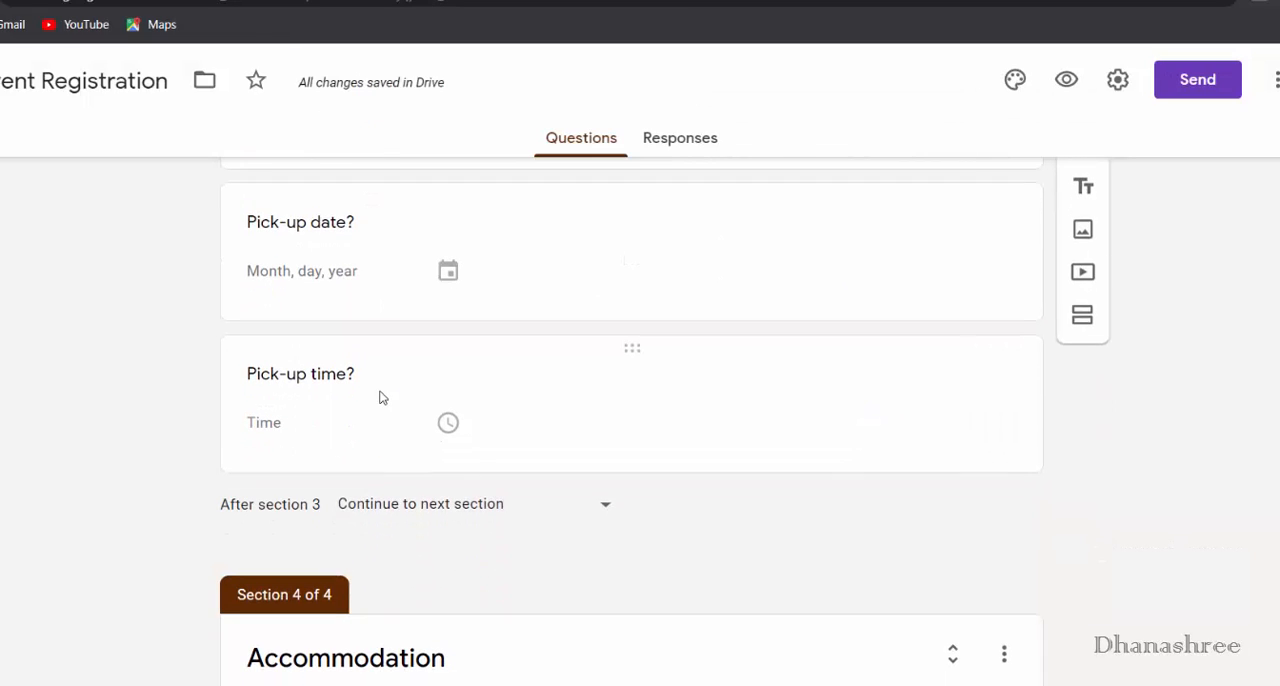
{"action": "left_click", "coordinate": [452, 512]}
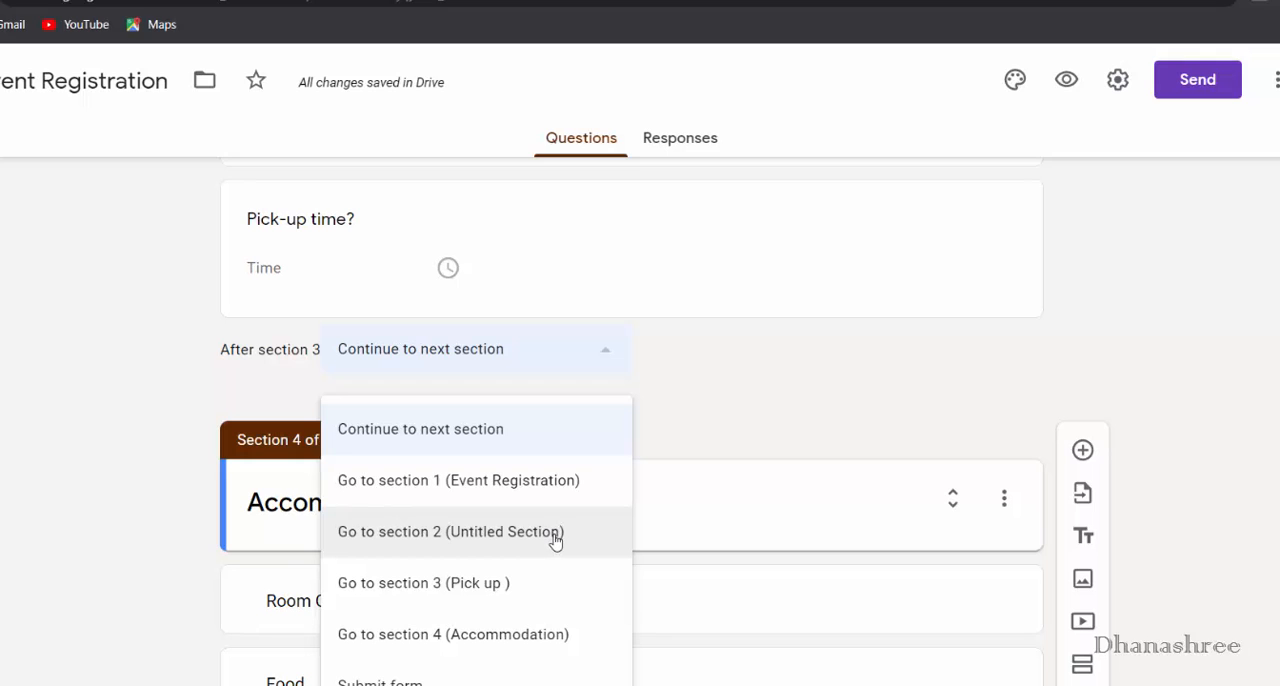
{"action": "left_click", "coordinate": [441, 532]}
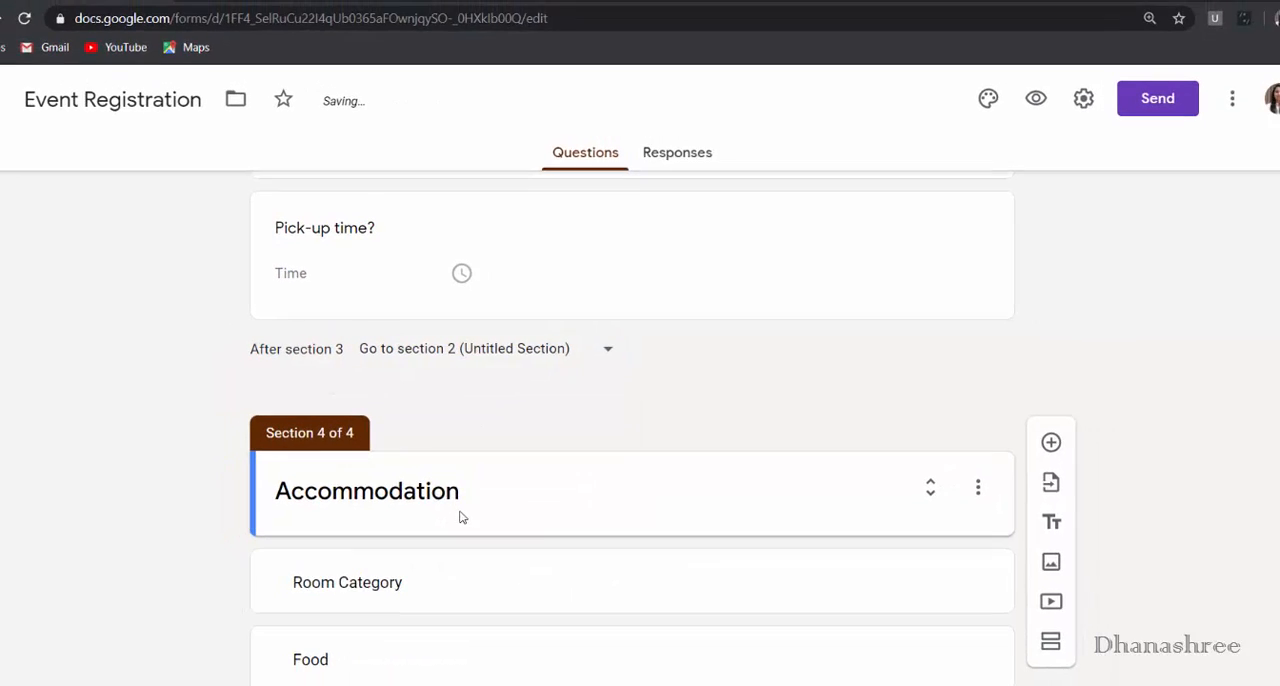
- Preview the form and test its navigation by answering Yes to pick-up and No to accommodation, proceeding to the final page
{"action": "left_click", "coordinate": [1007, 118]}
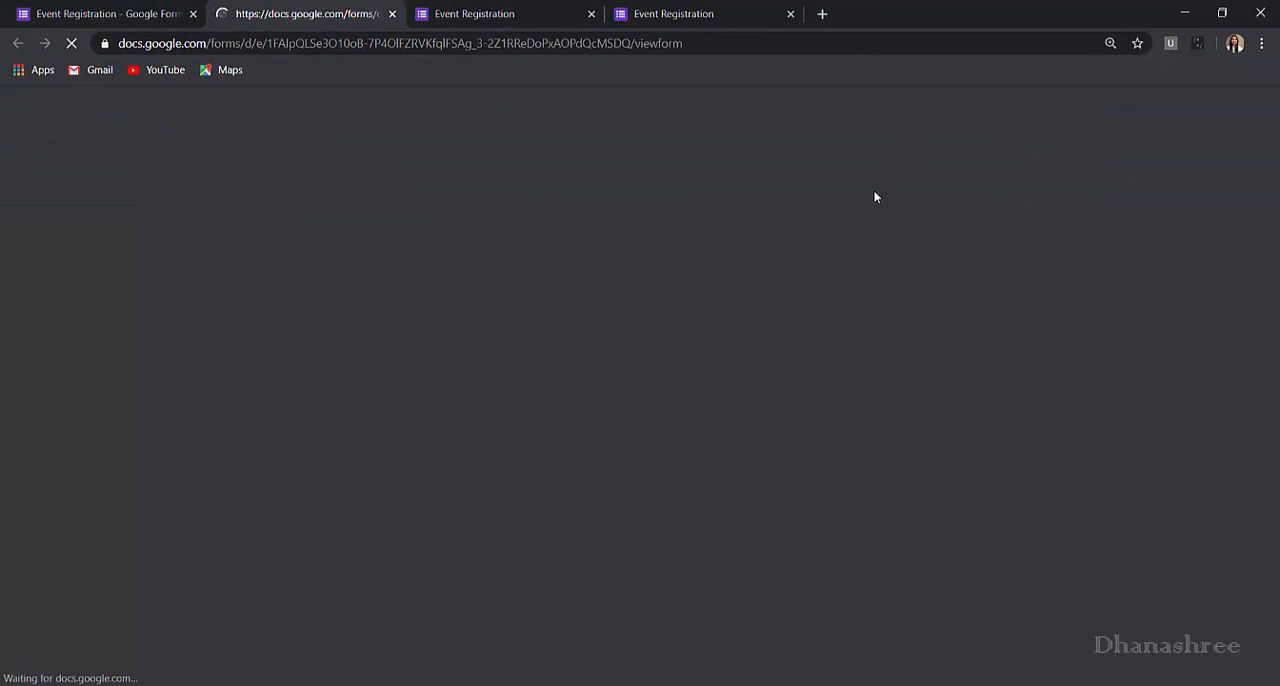
{"action": "scroll", "coordinate": [812, 484], "scroll_direction": "down", "scroll_amount": 2}
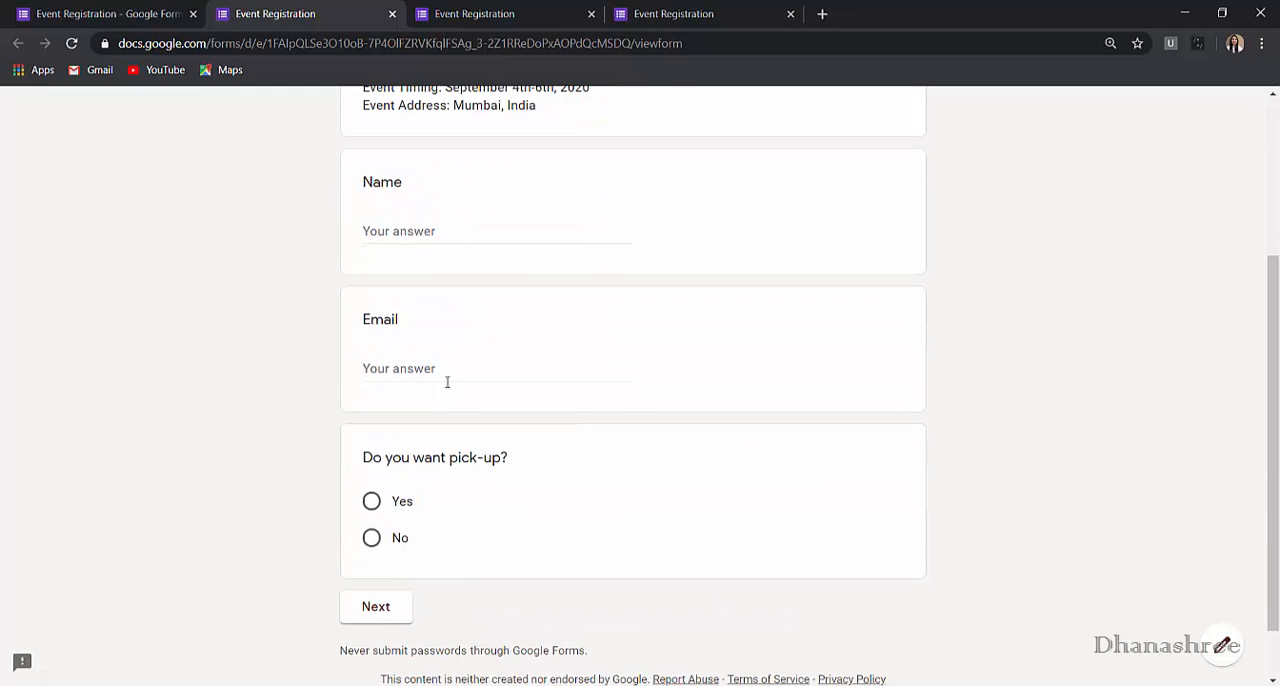
{"action": "left_click", "coordinate": [398, 510]}
{"action": "left_click", "coordinate": [376, 606]}
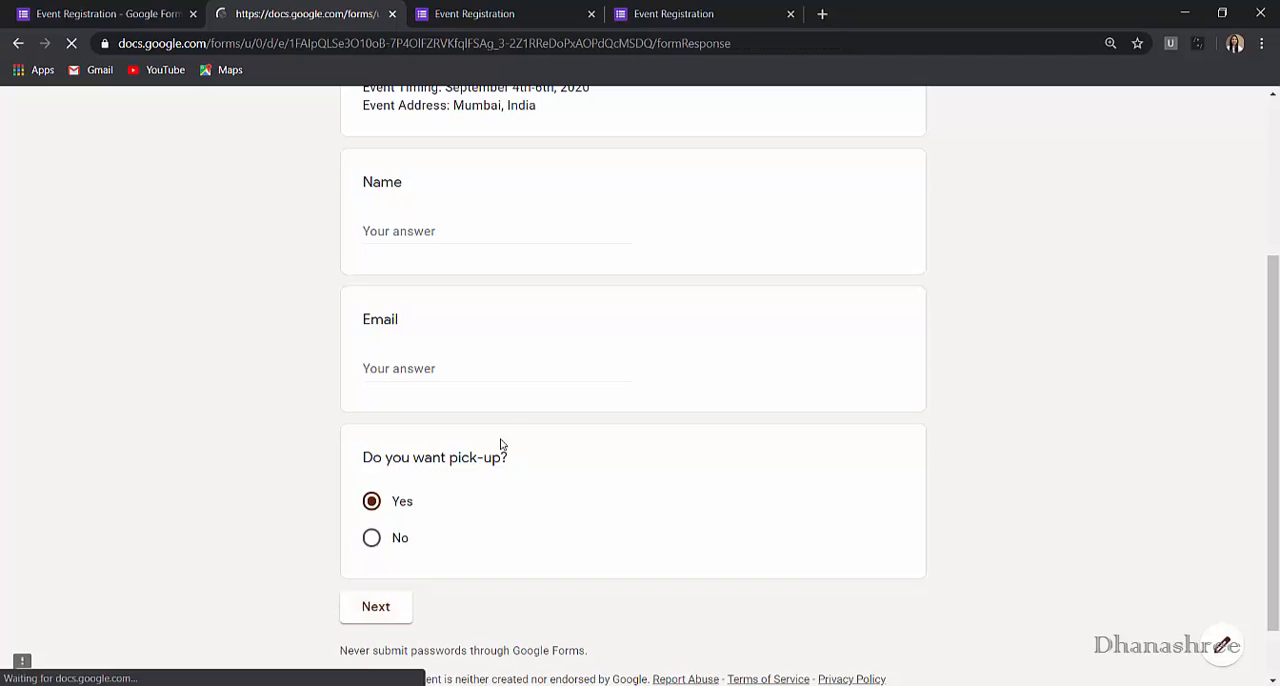
{"action": "scroll", "coordinate": [476, 395], "scroll_direction": "down", "scroll_amount": 4}
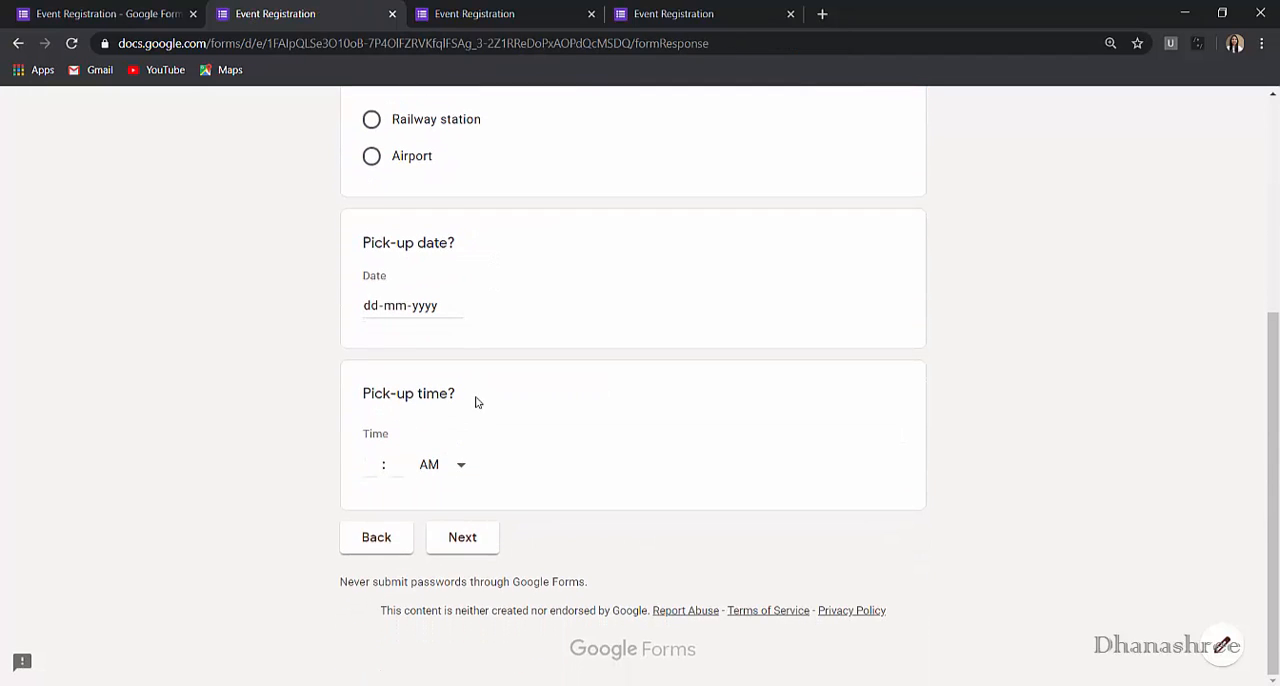
{"action": "left_click", "coordinate": [480, 543]}
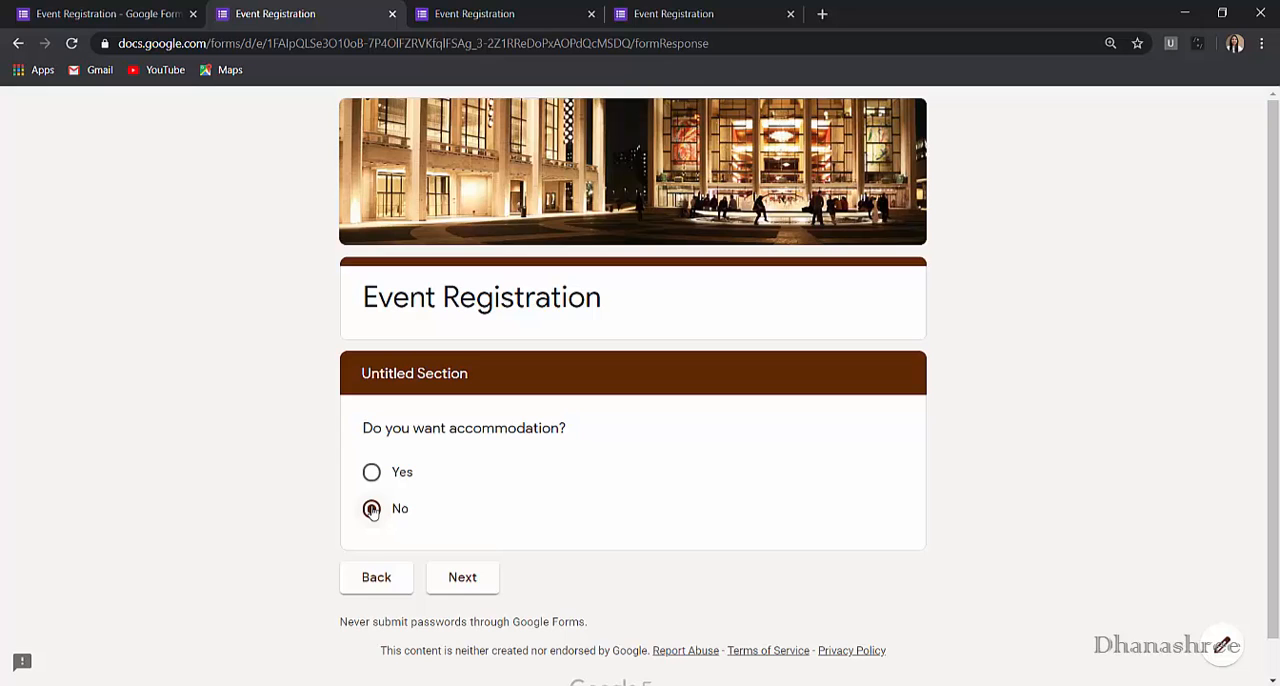
{"action": "left_click", "coordinate": [463, 585]}
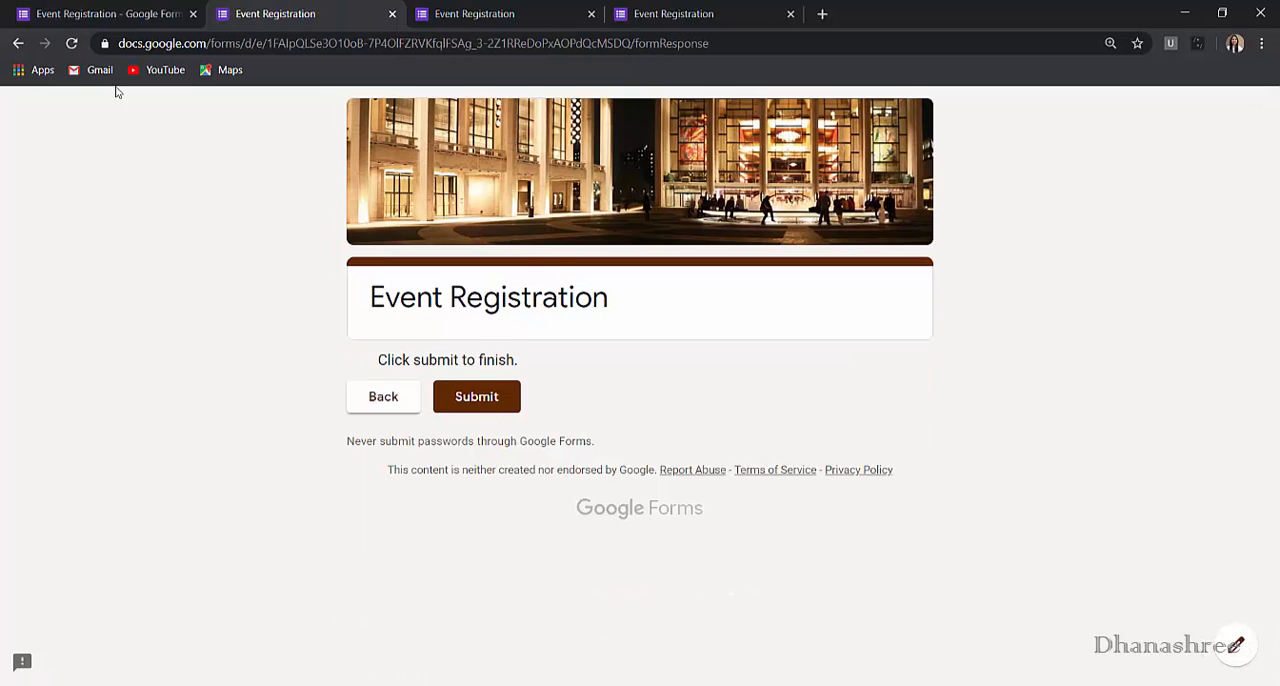
- Return to the preview's first page and test answering No to pick-up and Yes to accommodation, examining the page reached
{"action": "left_click", "coordinate": [18, 43]}
{"action": "scroll", "coordinate": [509, 449], "scroll_direction": "down", "scroll_amount": 3}
{"action": "left_click", "coordinate": [388, 467]}
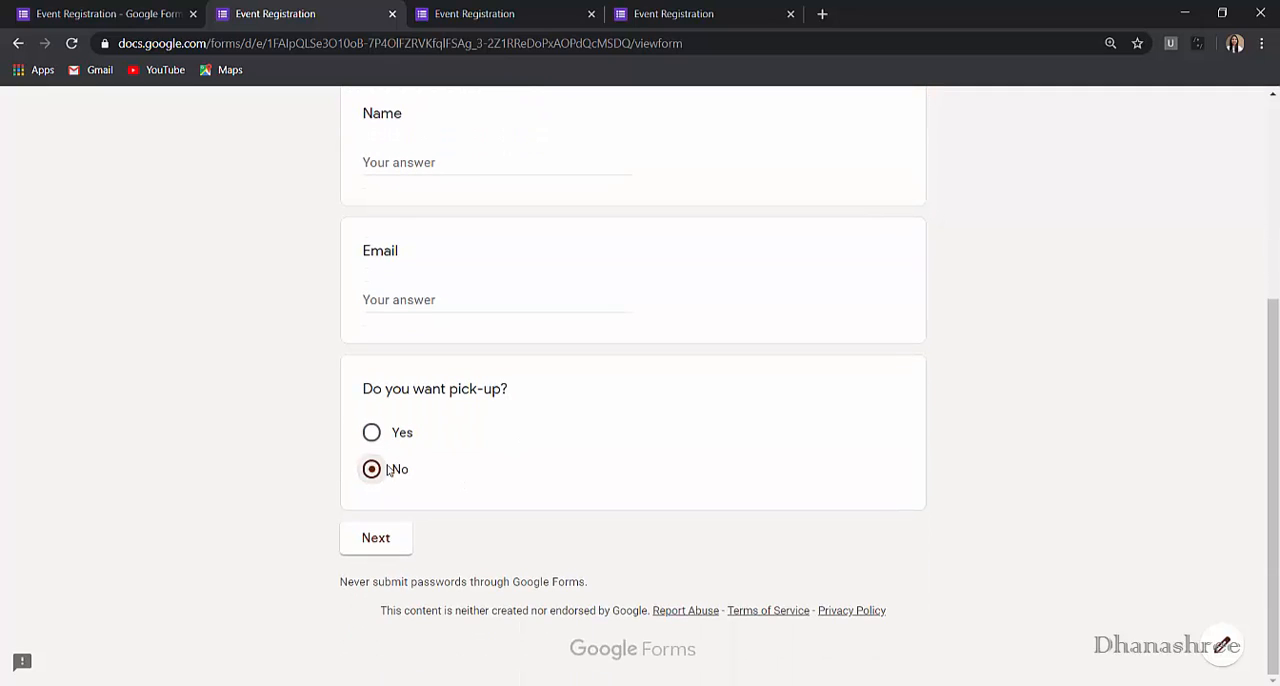
{"action": "left_click", "coordinate": [388, 539]}
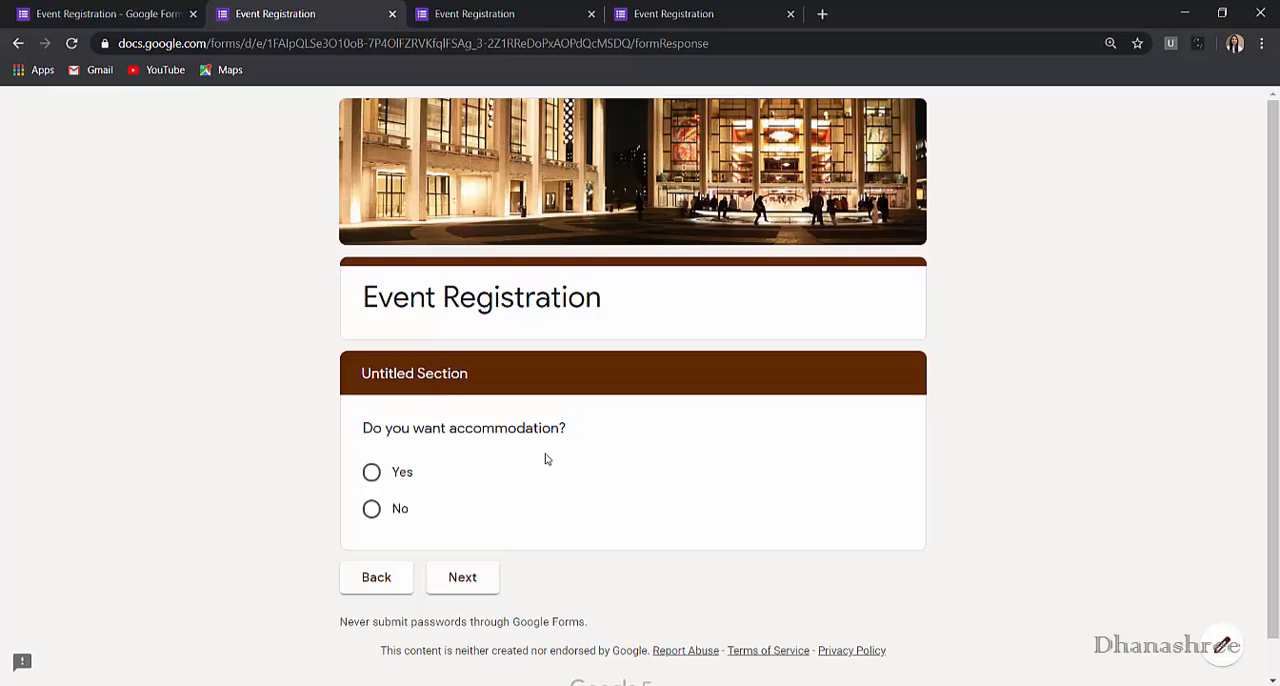
{"action": "left_click", "coordinate": [375, 476]}
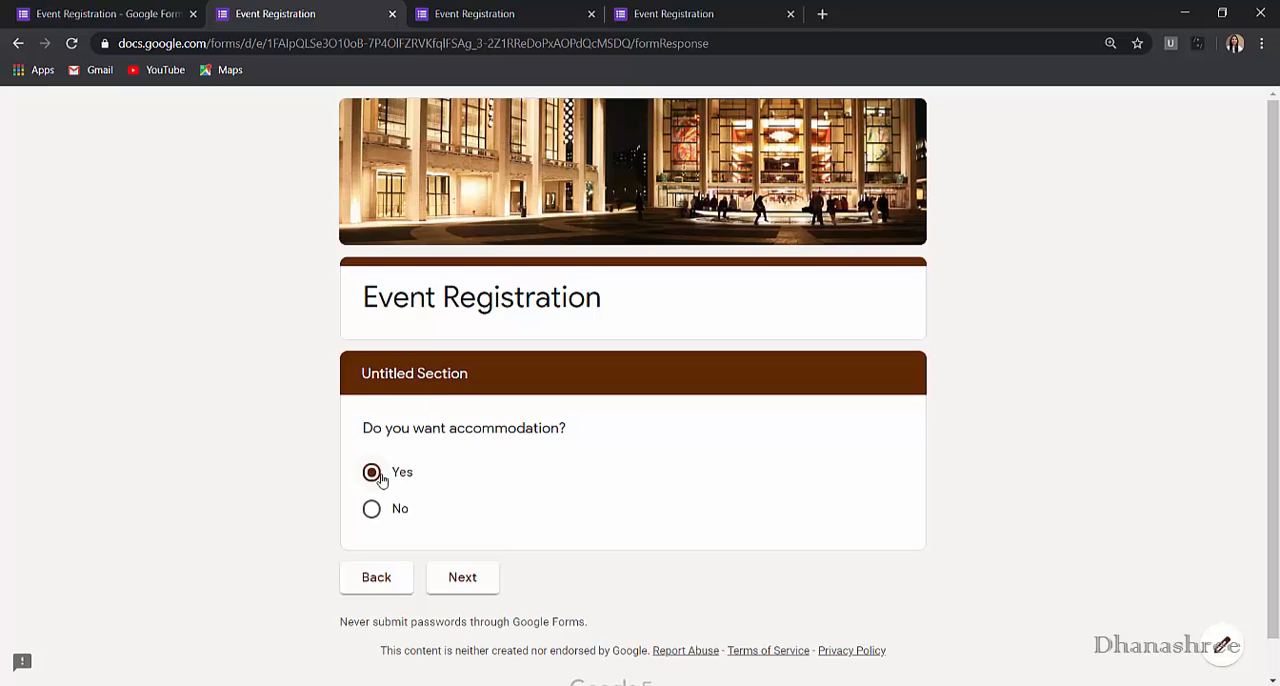
{"action": "left_click", "coordinate": [437, 577]}
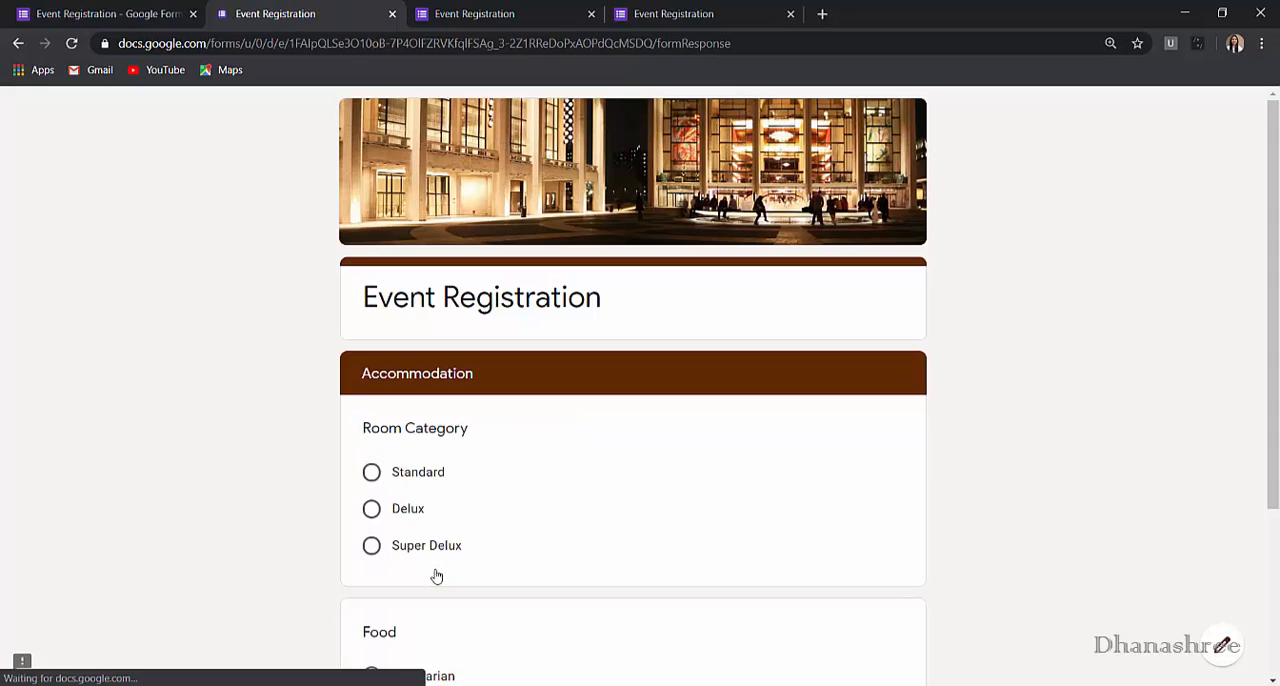
{"action": "scroll", "coordinate": [491, 446], "scroll_direction": "down", "scroll_amount": 3}
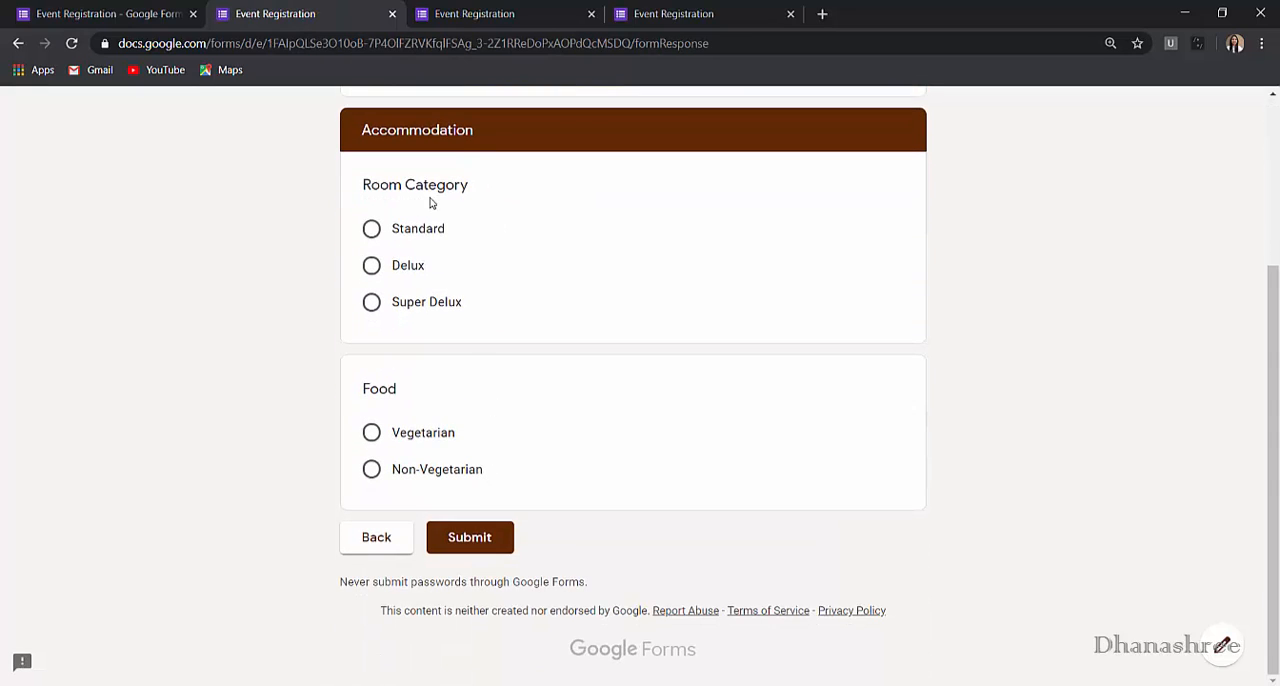